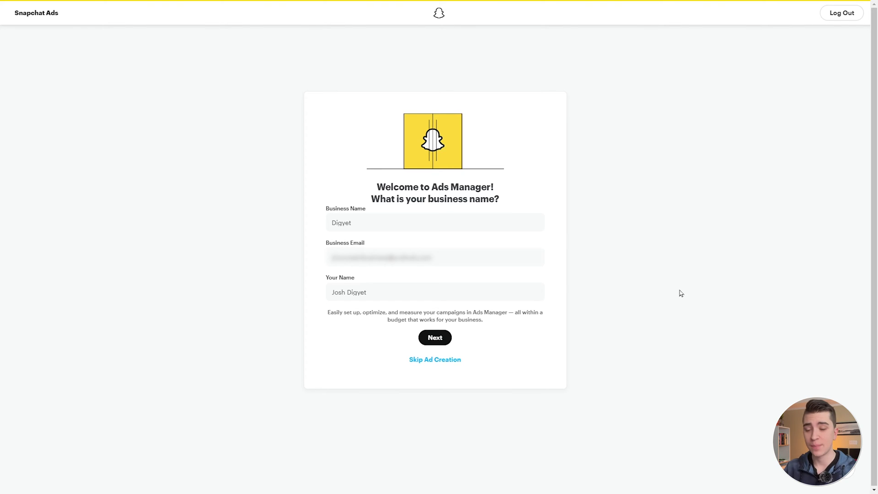
# - Confirm the business name details and set the business country to United States
pyautogui.click(445, 336)
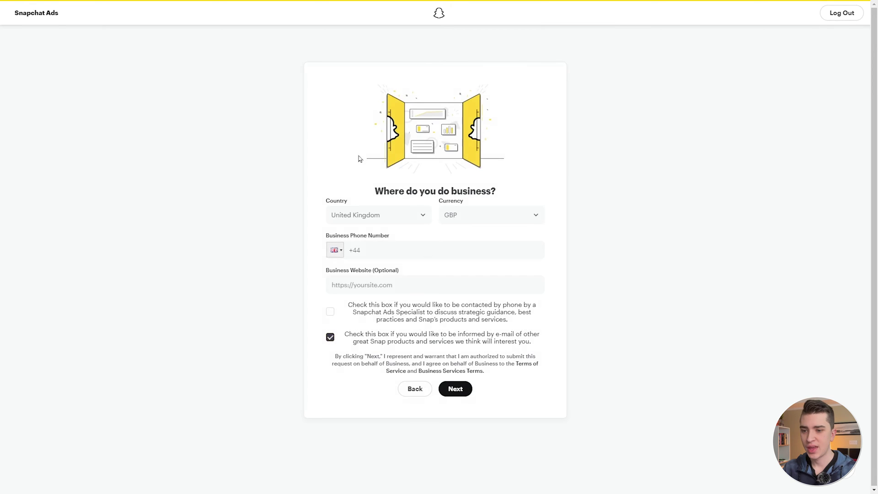
pyautogui.click(361, 214)
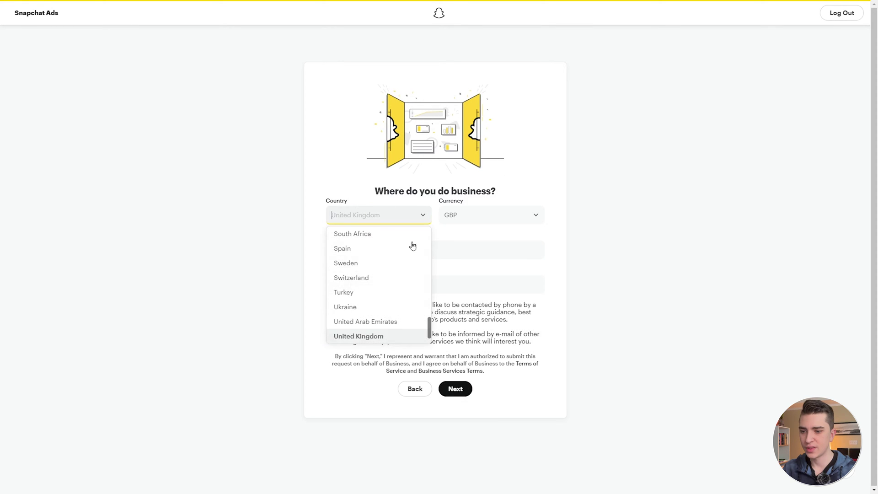
pyautogui.scroll(10, 398, 280)
pyautogui.scroll(-12, 394, 288)
pyautogui.click(368, 320)
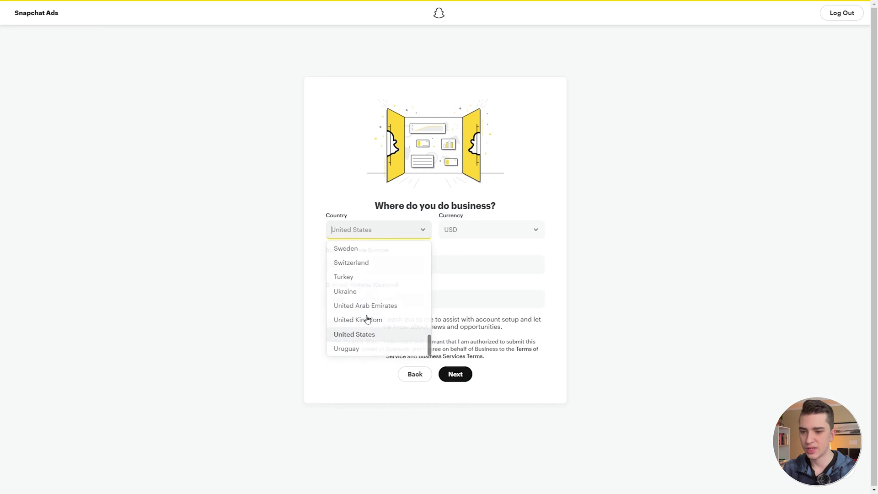
# - Select USD as the business currency and submit the business location and contact details
pyautogui.click(486, 223)
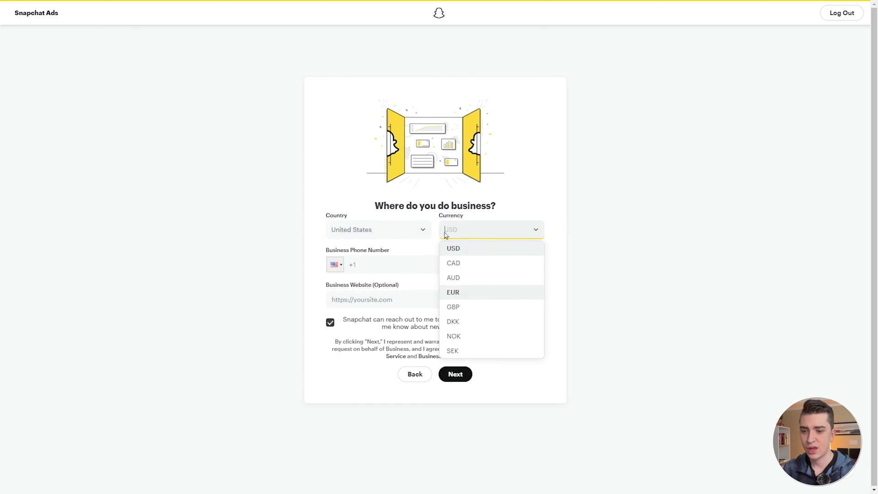
pyautogui.click(458, 252)
pyautogui.click(371, 264)
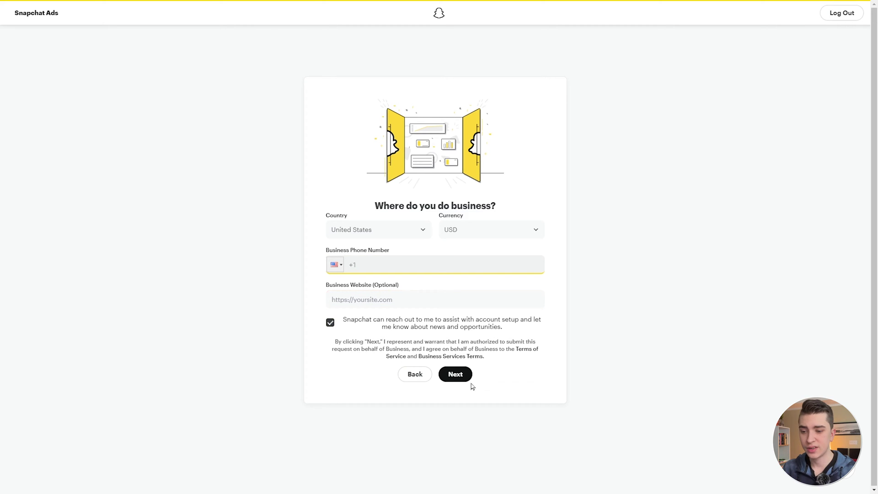
pyautogui.click(455, 375)
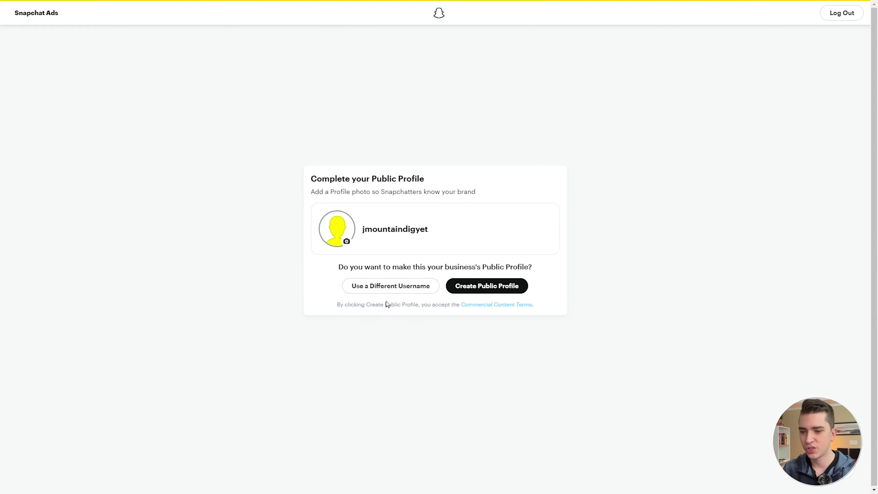
# - Create the public profile with the suggested username and postpone the free ad credit offer
pyautogui.click(482, 287)
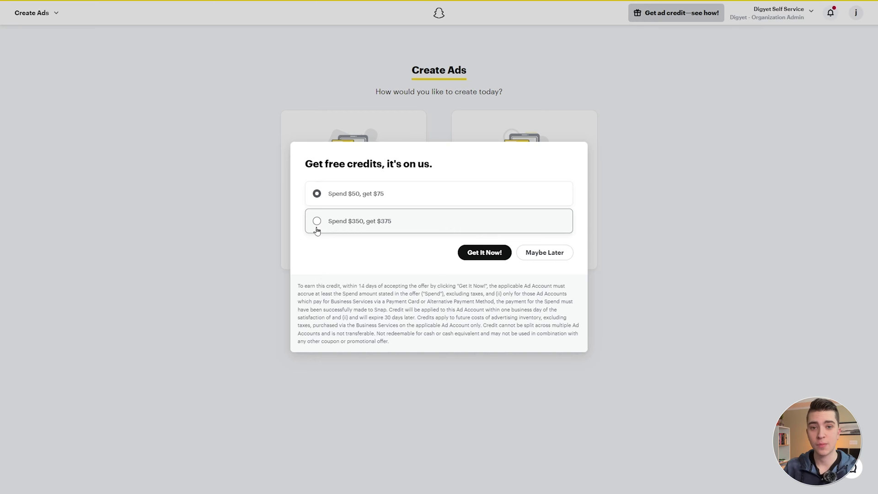
pyautogui.click(545, 252)
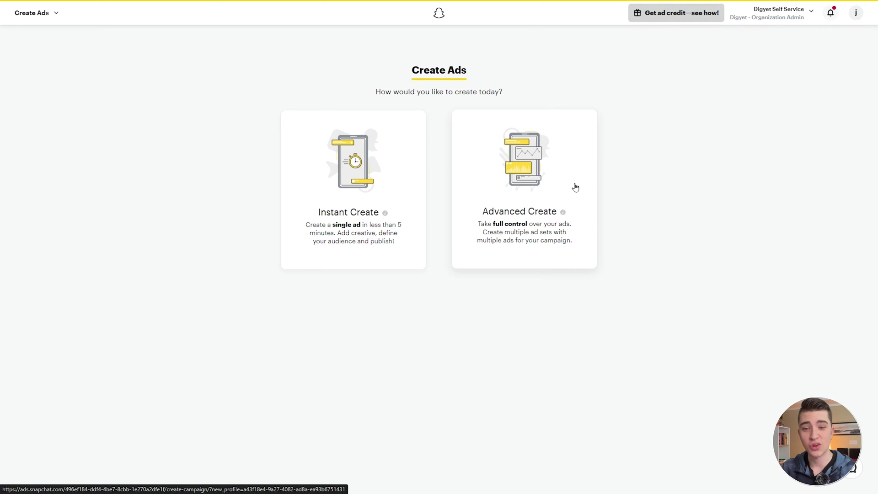
# - Start a campaign with Advanced Create and choose Website Conversions as its objective
pyautogui.click(563, 182)
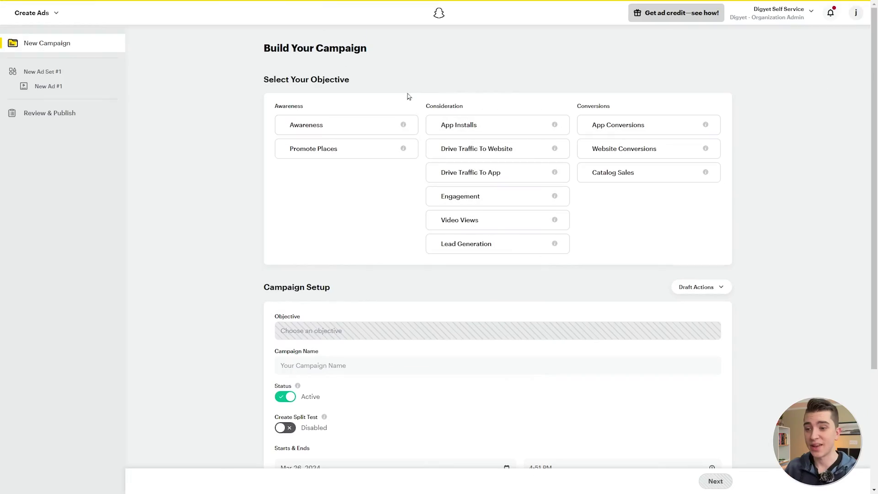
pyautogui.moveTo(407, 127)
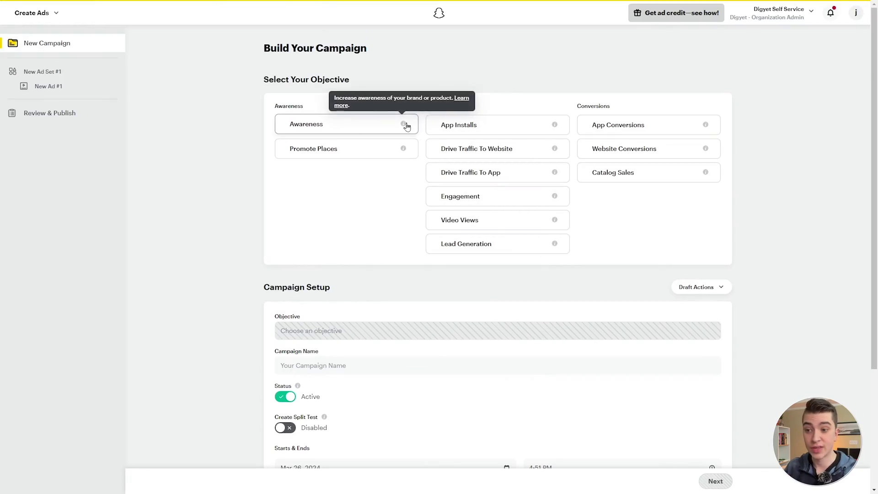
pyautogui.moveTo(406, 151)
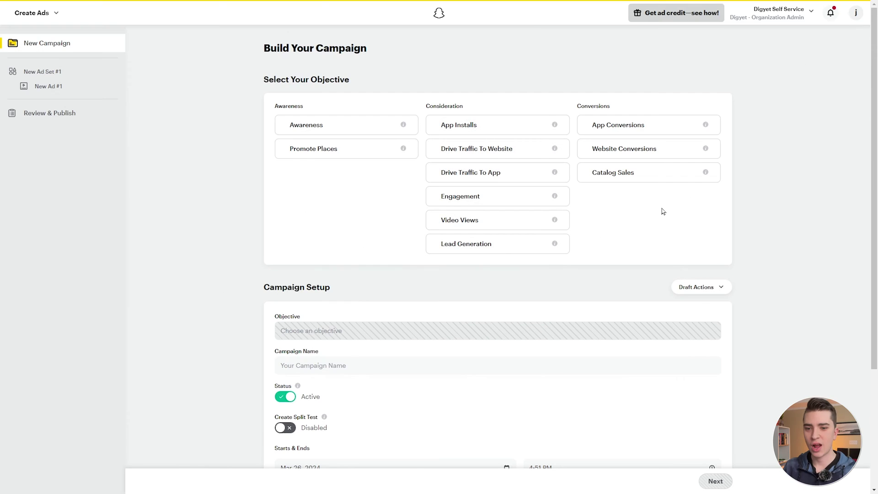
pyautogui.click(651, 154)
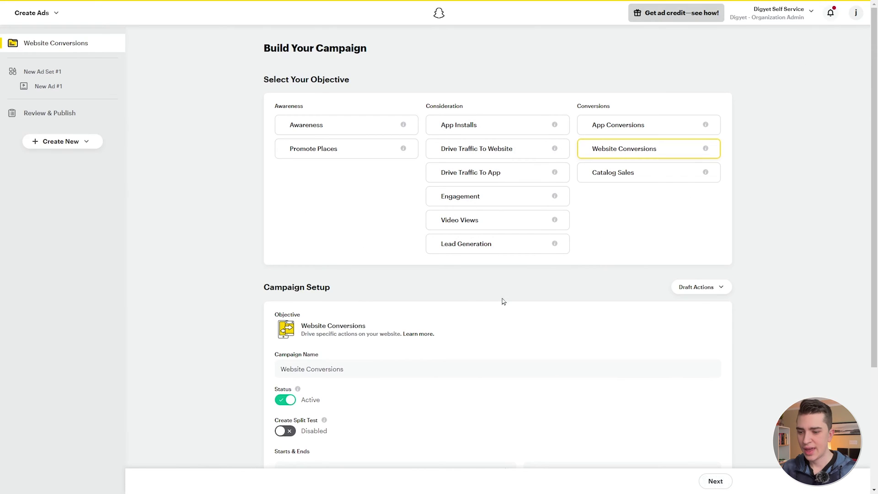
# - Set the campaign's start to Mar 27, 2024 at 12:00 AM in the campaign setup
pyautogui.scroll(-4, 385, 233)
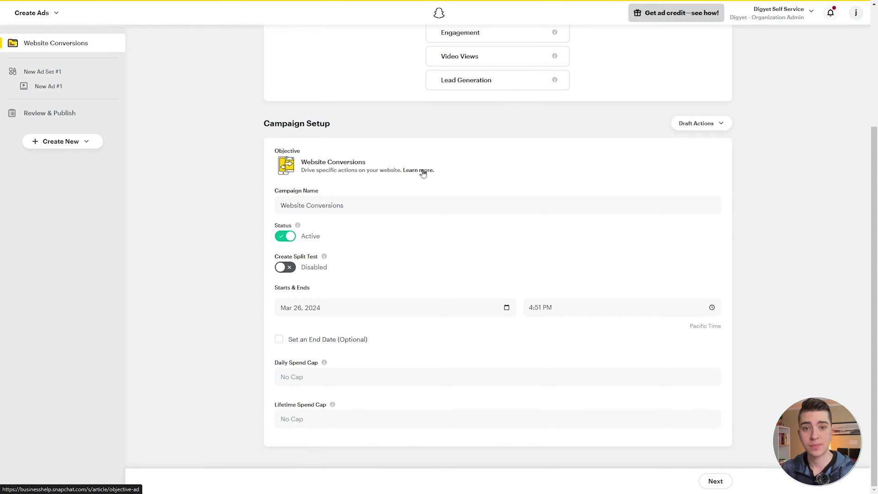
pyautogui.scroll(4, 426, 178)
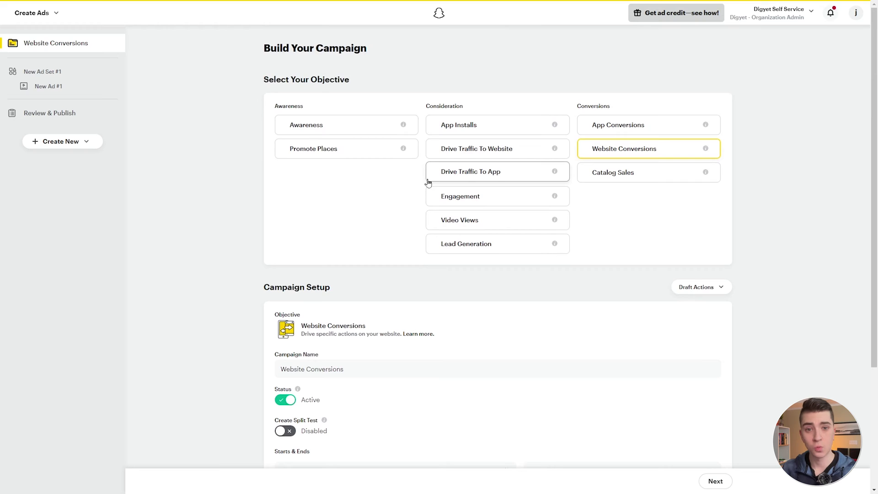
pyautogui.scroll(-2, 428, 180)
pyautogui.scroll(2, 357, 261)
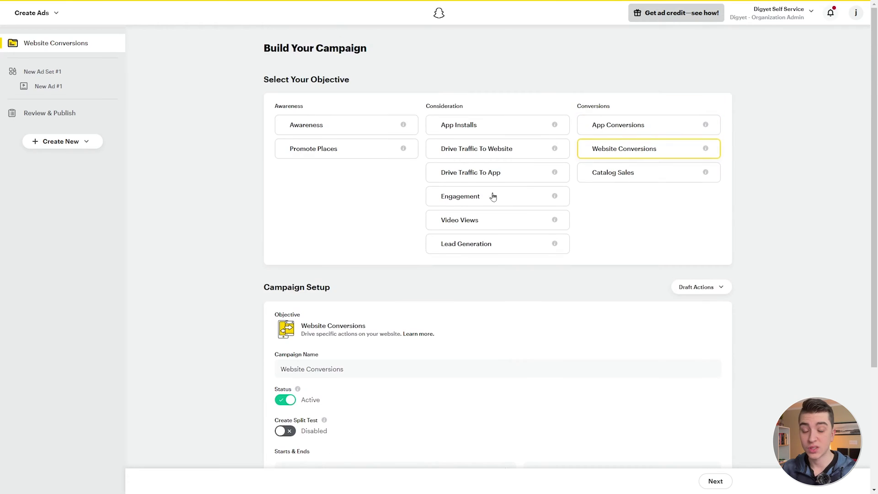
pyautogui.scroll(-2, 430, 302)
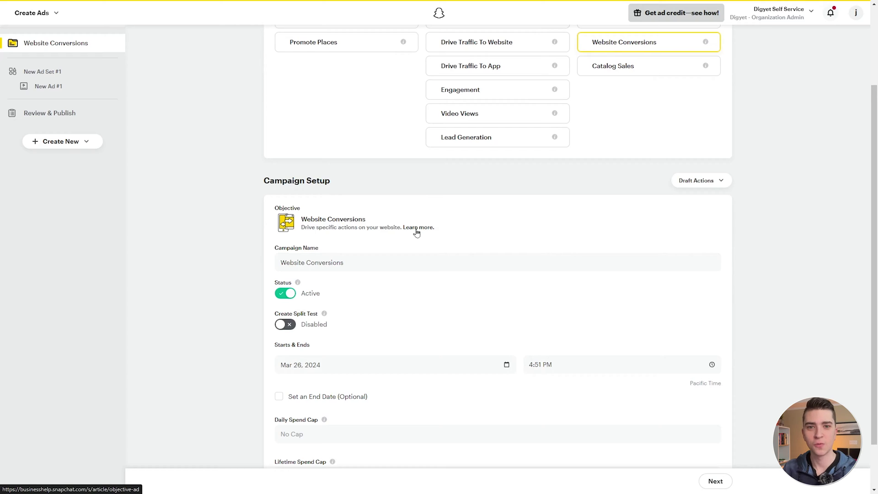
pyautogui.scroll(-1, 457, 247)
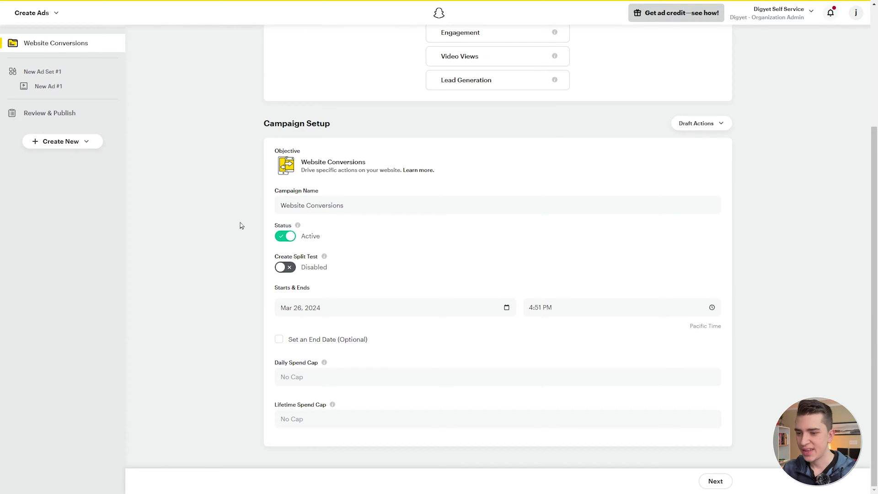
pyautogui.moveTo(324, 257)
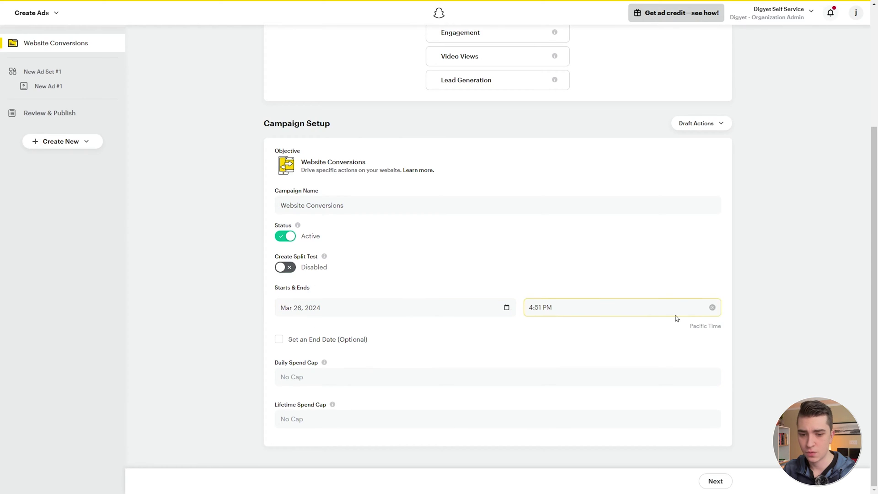
pyautogui.click(712, 307)
pyautogui.click(604, 306)
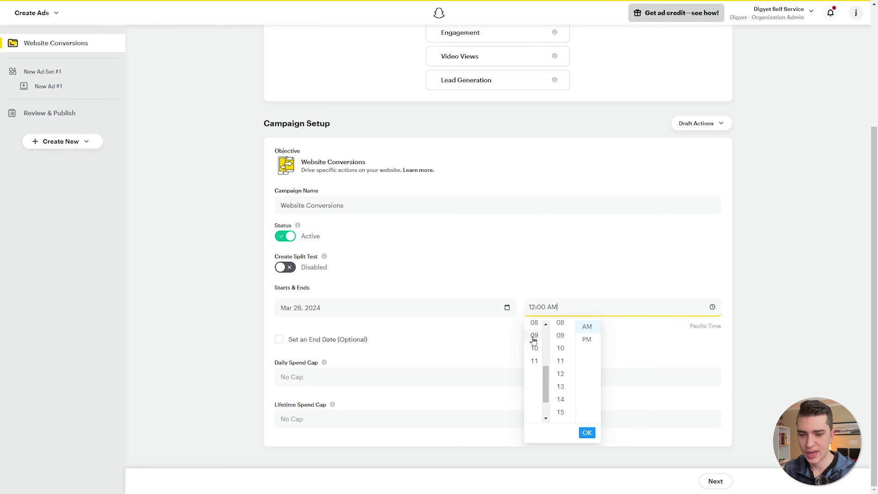
pyautogui.click(506, 308)
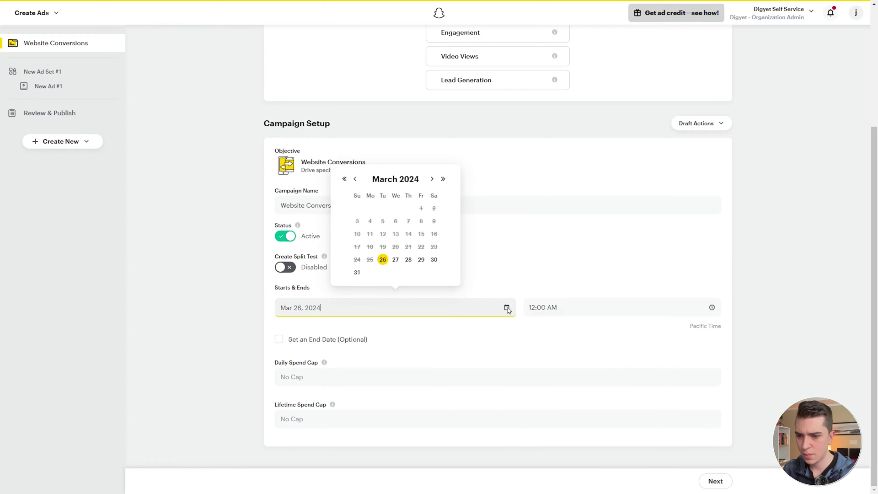
pyautogui.click(396, 260)
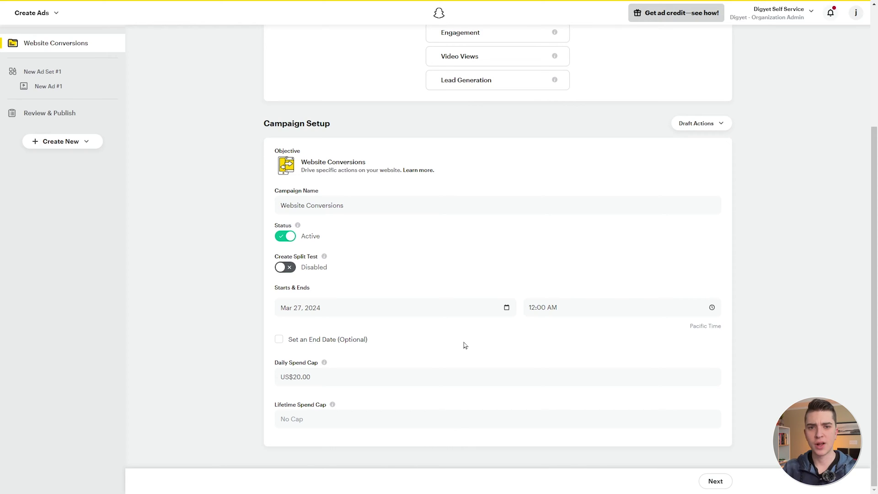
# - Set the campaign's lifetime spend cap to US$1,000 and continue to the ad set details
pyautogui.click(394, 419)
pyautogui.write('1000')
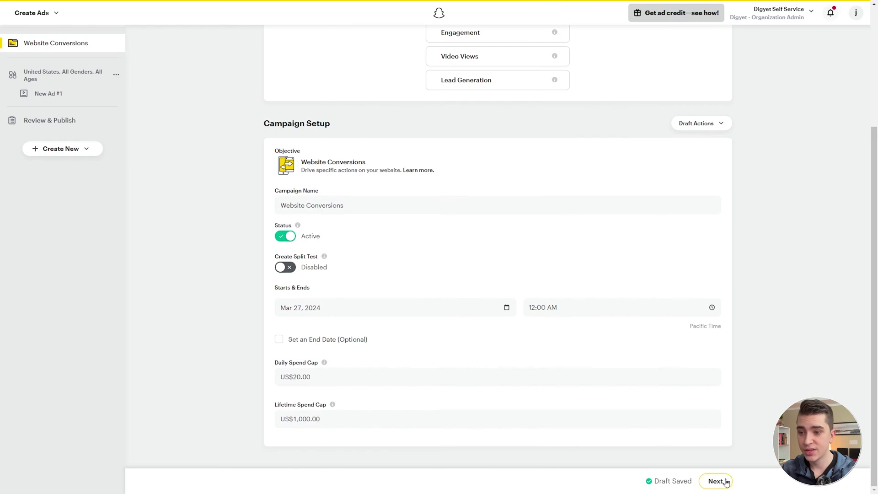
pyautogui.click(716, 481)
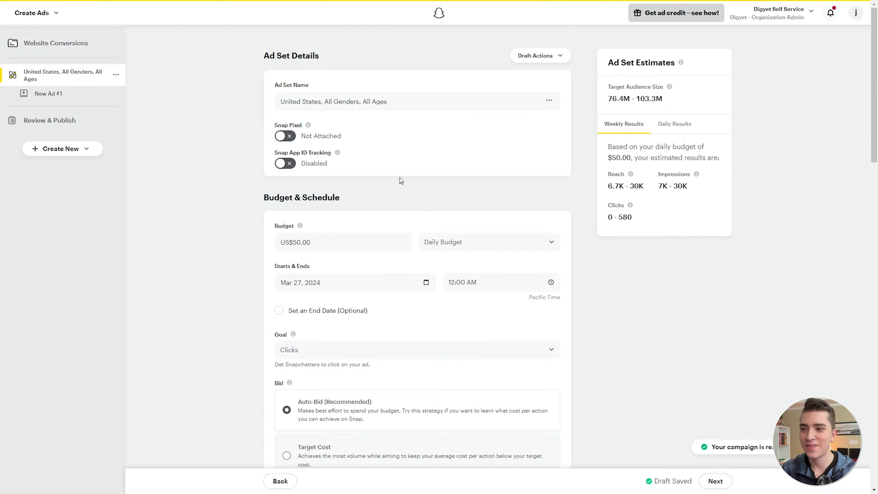
# - Choose Daily Budget as the ad set's budget type
pyautogui.click(280, 102)
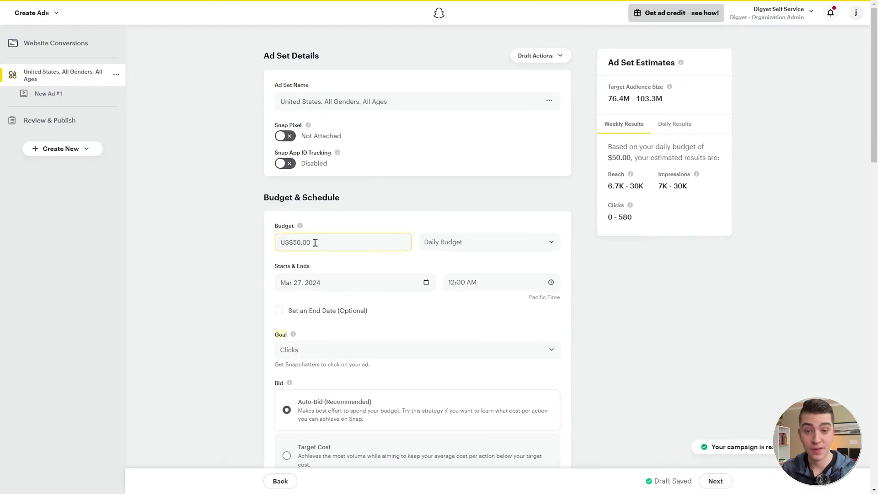
pyautogui.click(471, 243)
pyautogui.click(456, 261)
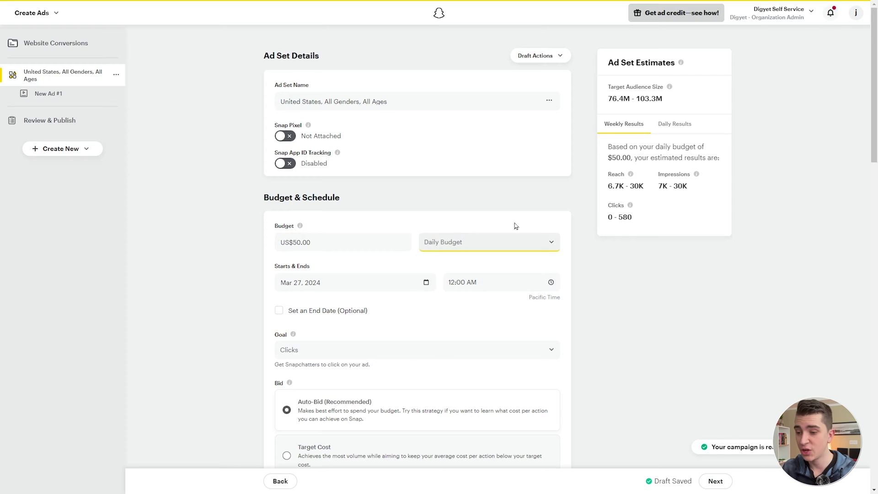
# - Set the ad set's goal to Landing Page Views
pyautogui.scroll(-2, 515, 226)
pyautogui.click(516, 172)
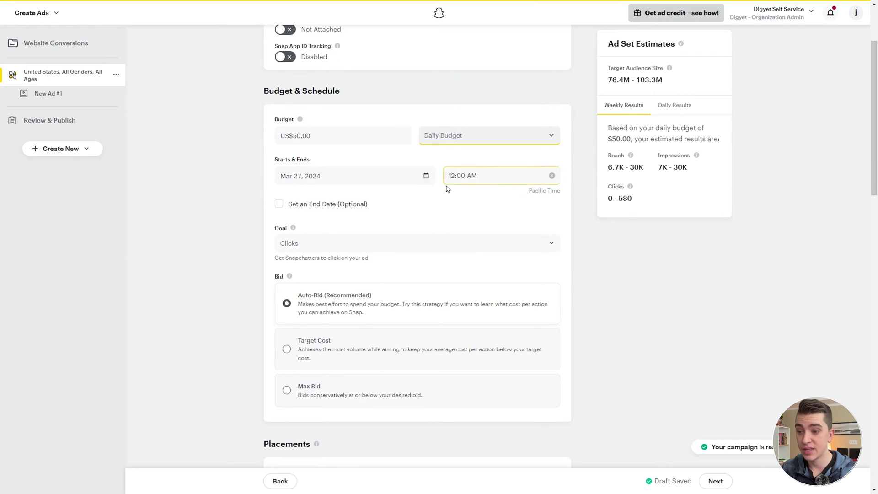
pyautogui.click(335, 175)
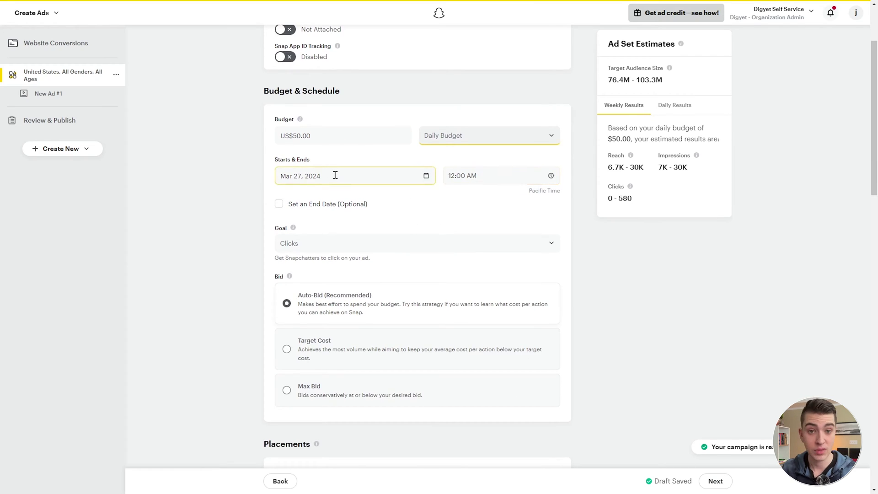
pyautogui.click(387, 245)
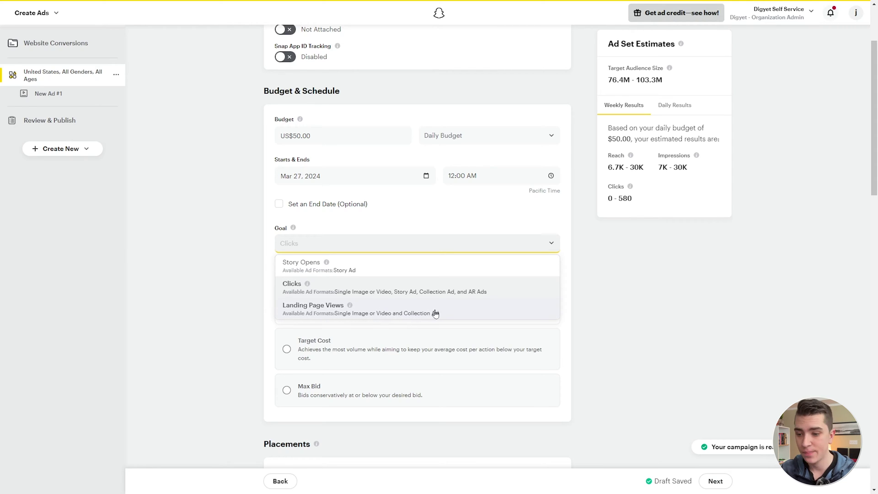
pyautogui.click(371, 311)
# - Expand the Edit Placement options for the ad set and switch back to Automatic Placement
pyautogui.scroll(-2, 335, 202)
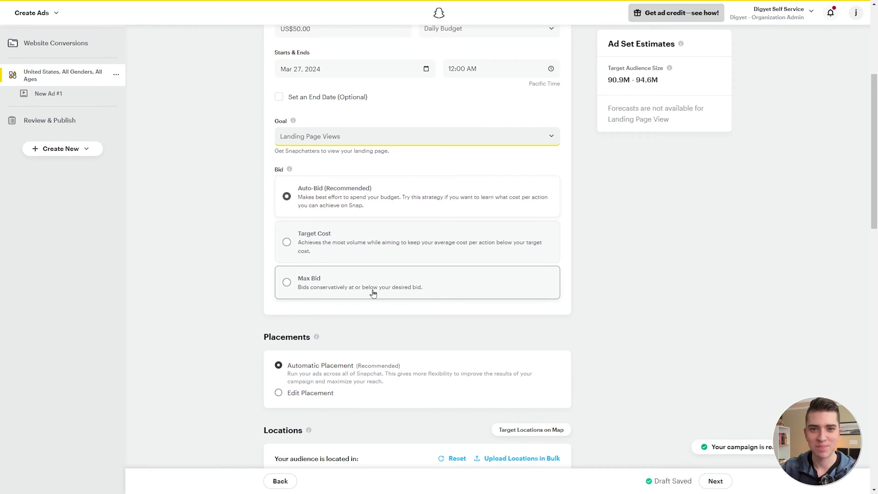
pyautogui.scroll(-1, 343, 201)
pyautogui.scroll(-5, 342, 202)
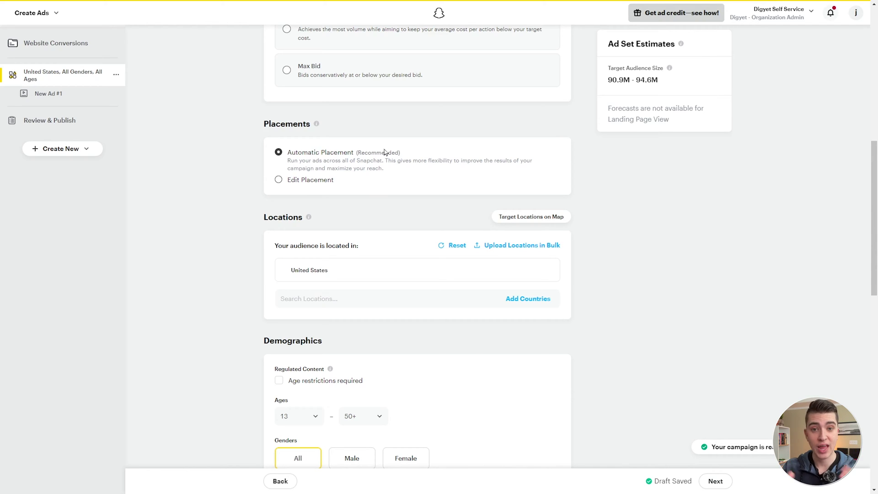
pyautogui.click(319, 180)
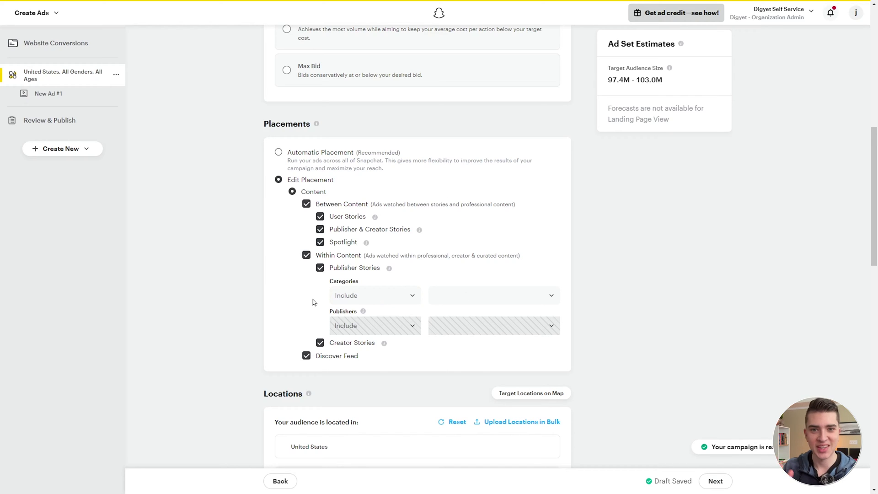
pyautogui.click(278, 152)
# - Set the ad set's target age range to 25–40 in the Demographics section
pyautogui.scroll(-2, 396, 202)
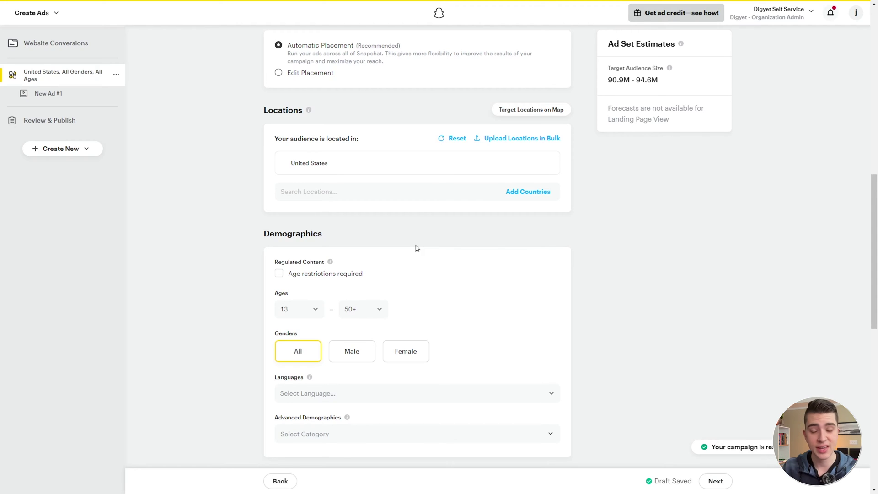
pyautogui.scroll(-2, 510, 147)
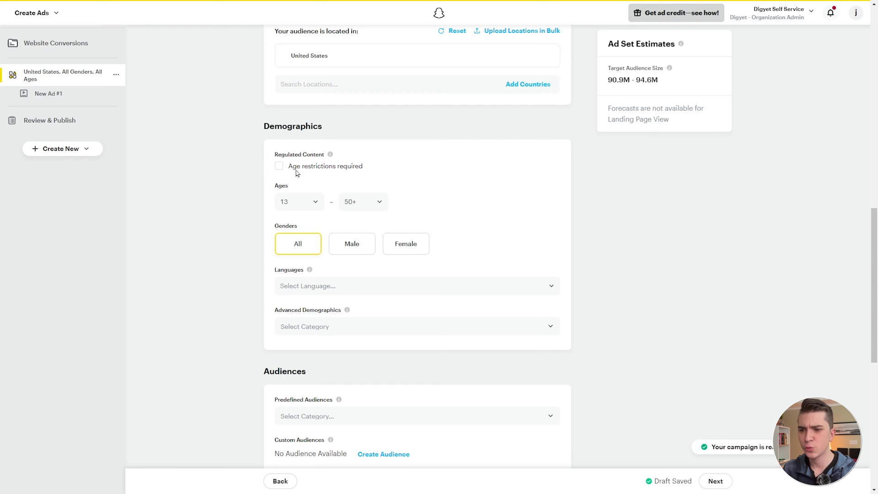
pyautogui.moveTo(332, 159)
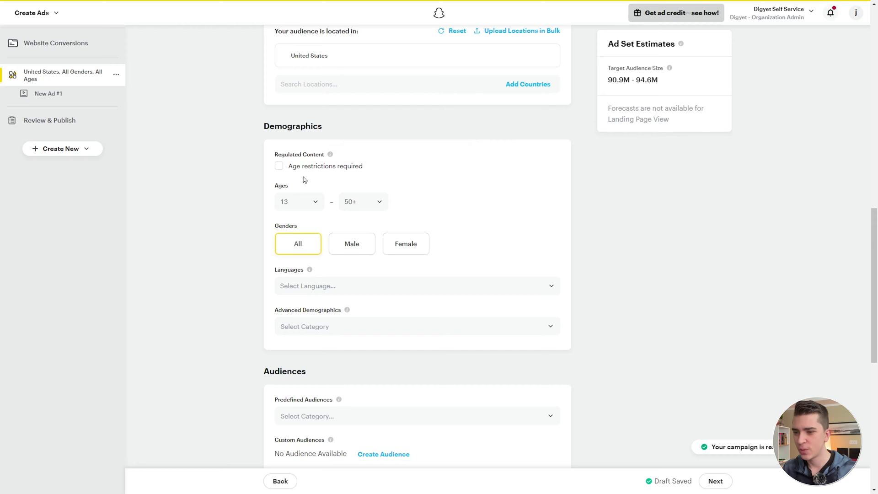
pyautogui.scroll(-2, 303, 181)
pyautogui.click(304, 96)
pyautogui.scroll(-2, 300, 185)
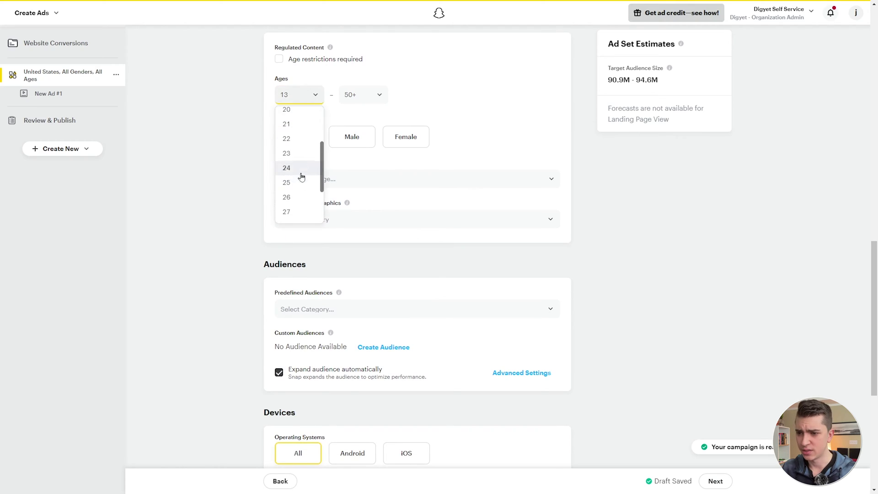
pyautogui.click(287, 183)
pyautogui.click(378, 94)
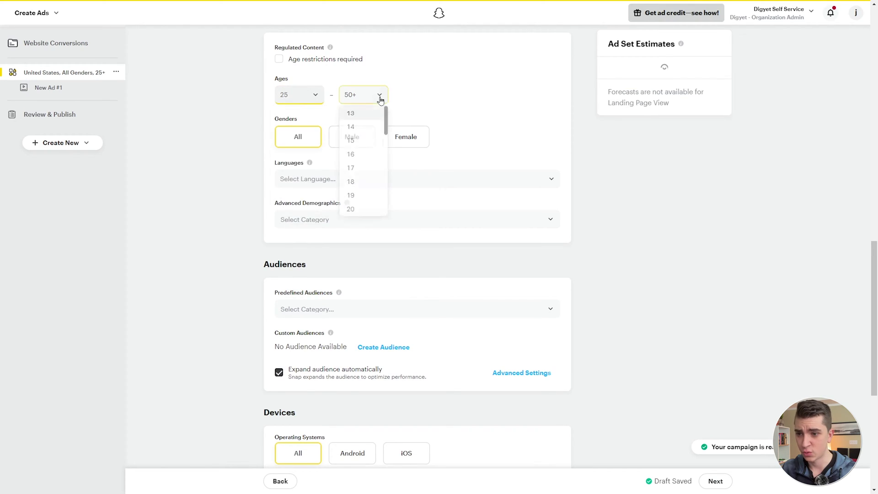
pyautogui.scroll(-8, 366, 151)
pyautogui.scroll(4, 371, 185)
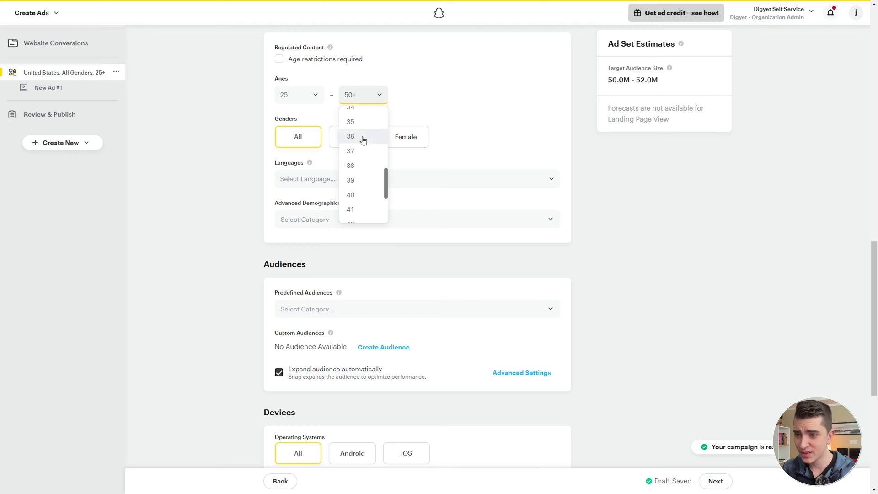
pyautogui.click(365, 192)
# - Add English as the target language and look through the household income options under Advanced Demographics
pyautogui.click(337, 180)
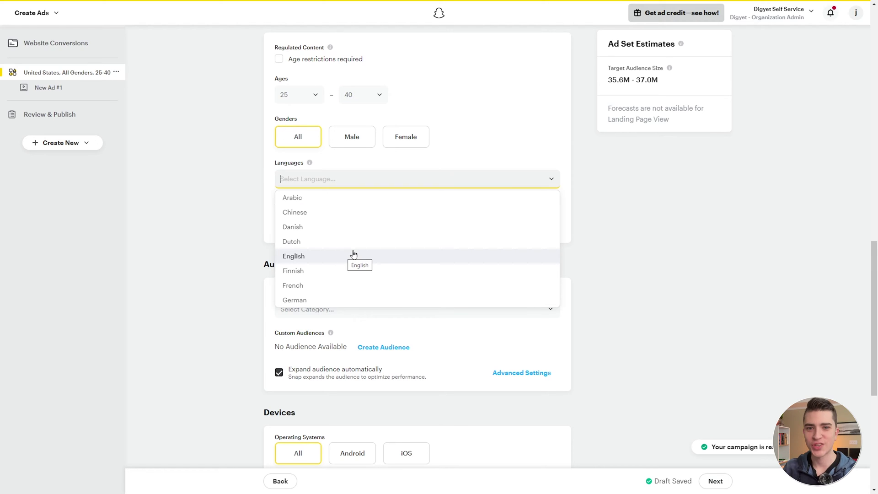
pyautogui.click(353, 255)
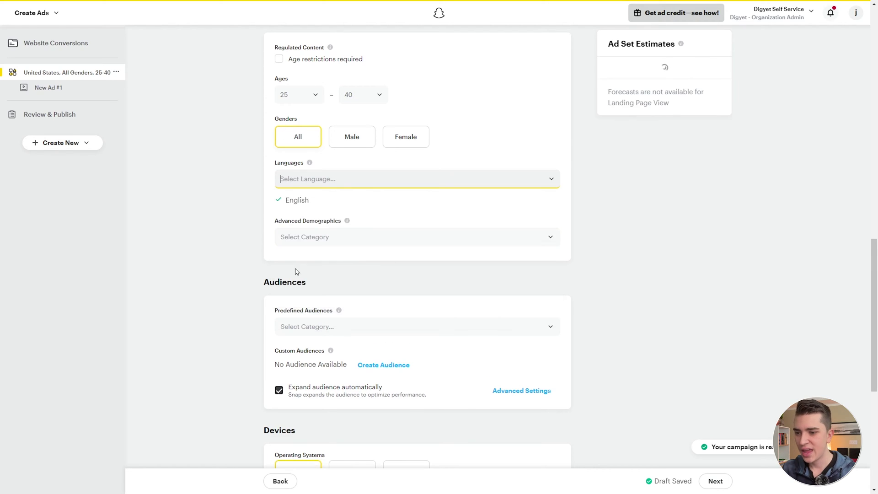
pyautogui.moveTo(347, 222)
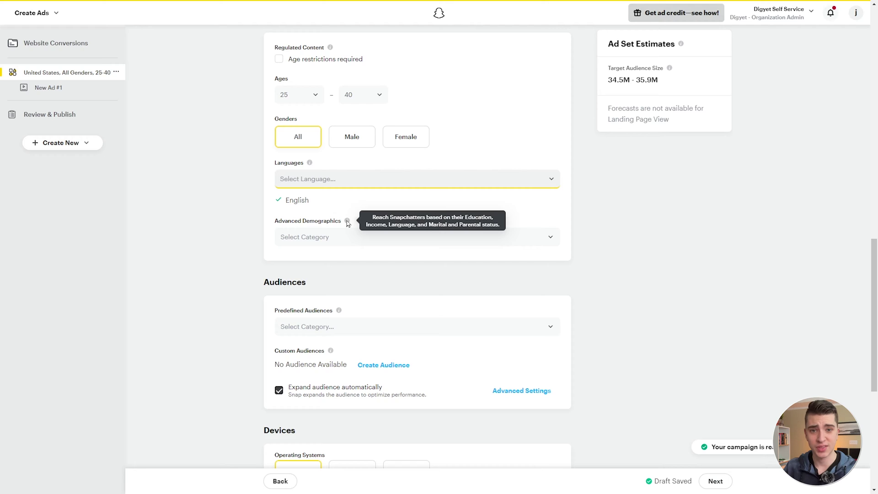
pyautogui.click(410, 244)
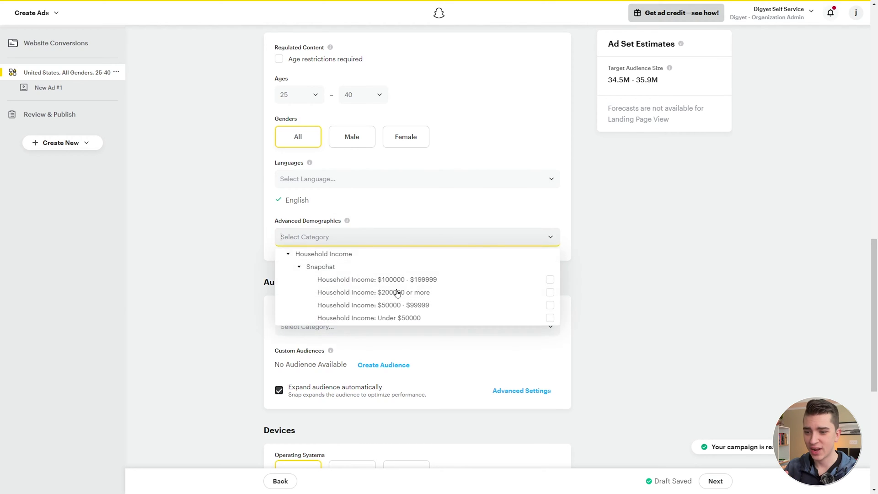
pyautogui.scroll(-2, 403, 287)
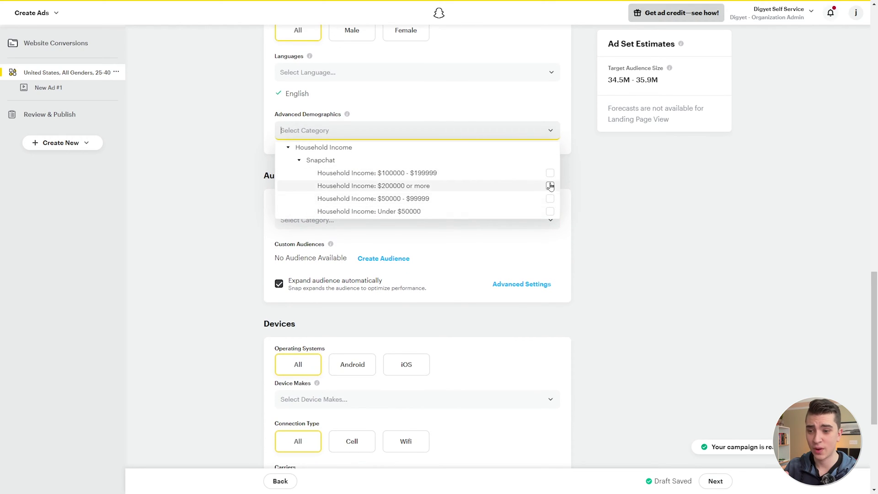
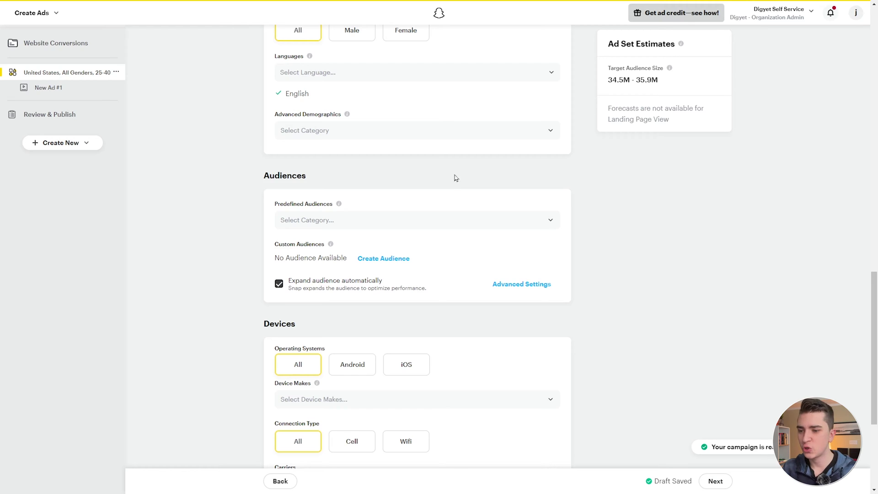
# - Browse the predefined audiences and add Crime & Mystery Genre Fans from the Film & TV Fans lifestyle category
pyautogui.click(388, 223)
pyautogui.scroll(-3, 399, 214)
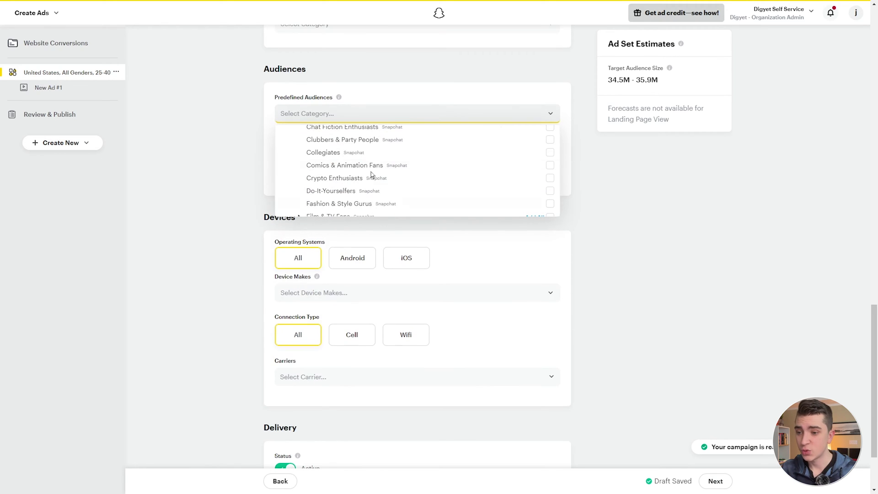
pyautogui.scroll(-3, 372, 174)
pyautogui.scroll(-10, 370, 177)
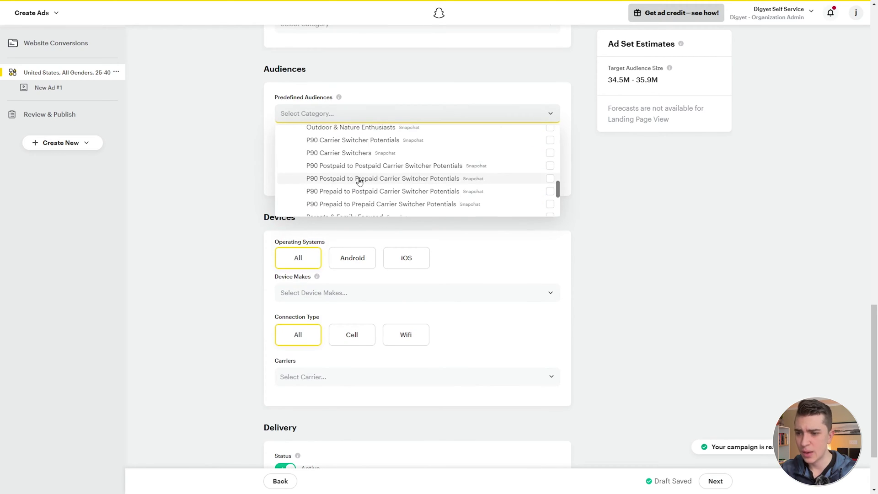
pyautogui.scroll(-5, 338, 179)
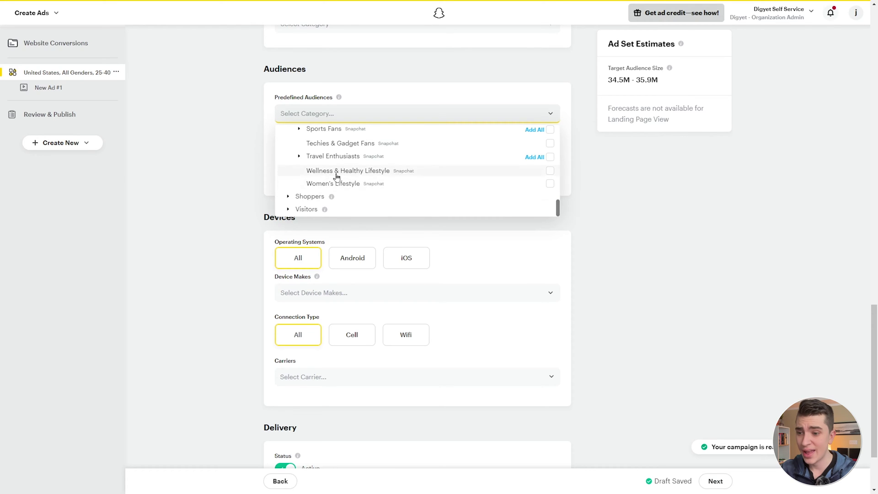
pyautogui.scroll(3, 462, 173)
pyautogui.scroll(5, 413, 192)
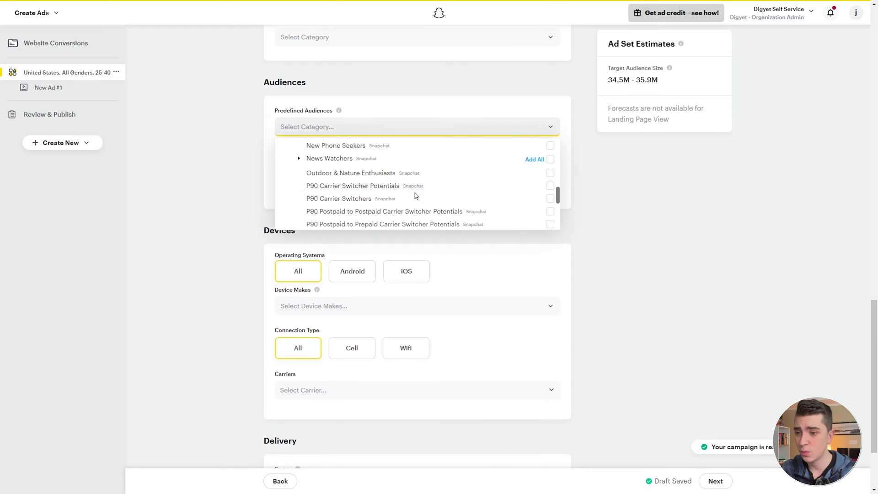
pyautogui.scroll(5, 397, 200)
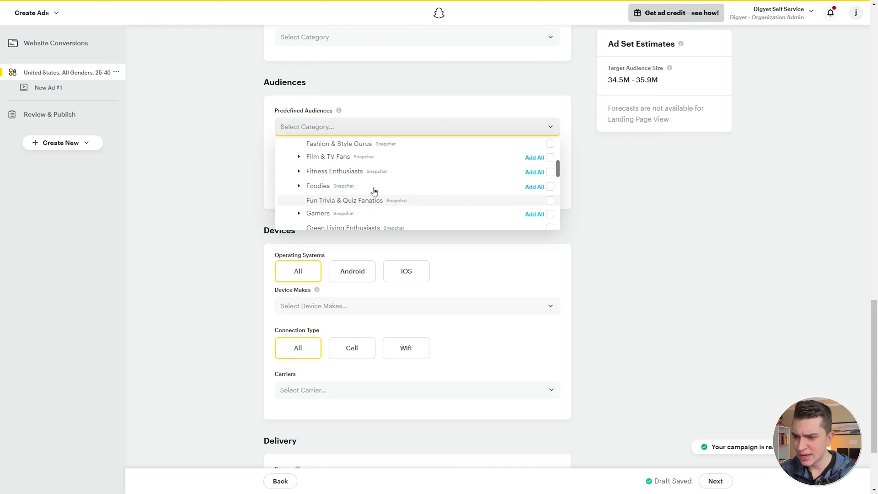
pyautogui.click(299, 156)
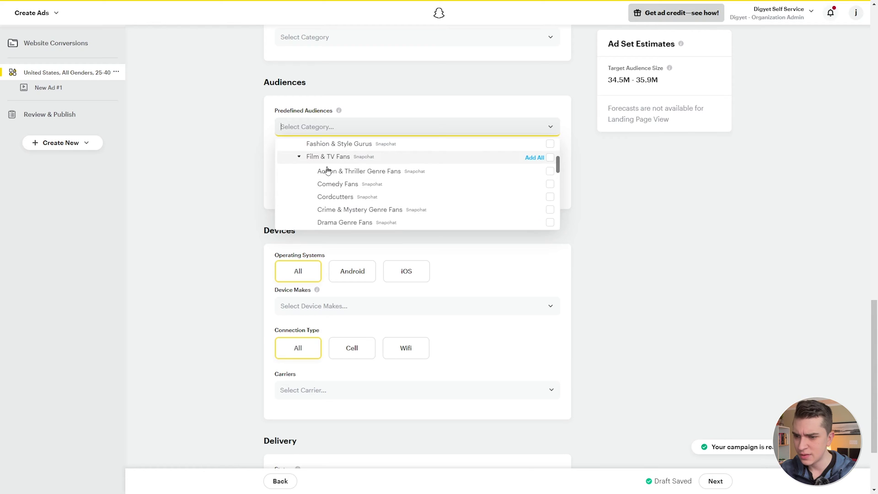
pyautogui.click(433, 210)
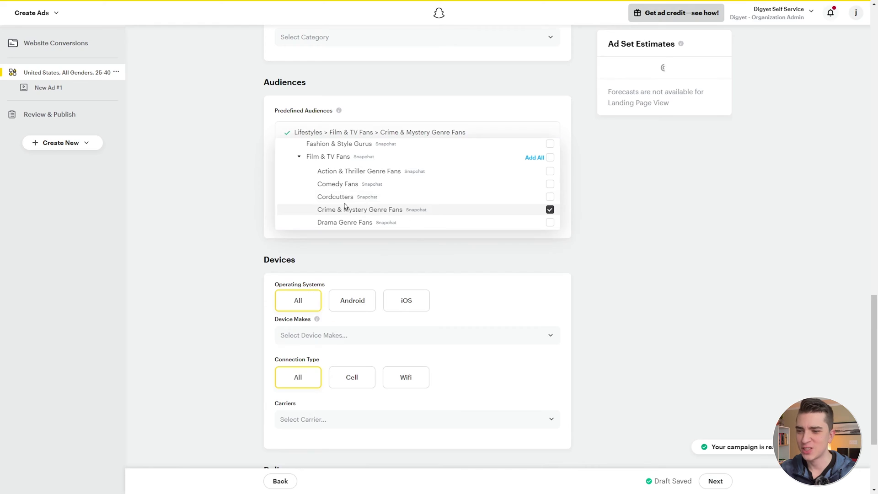
pyautogui.click(435, 103)
pyautogui.click(337, 160)
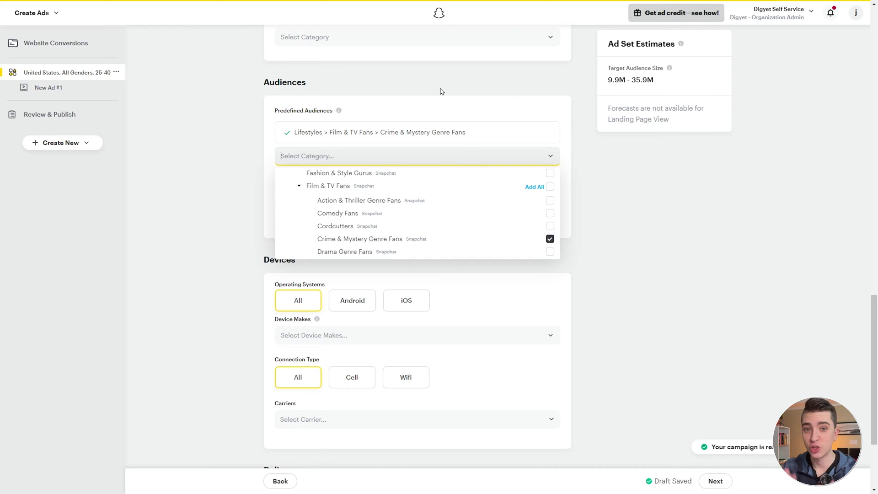
pyautogui.click(587, 212)
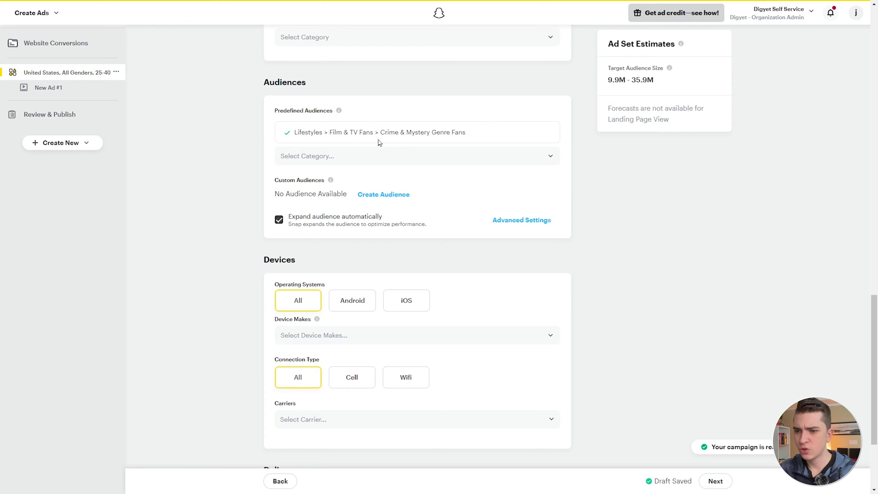
# - Add Bookworms & Avid Readers to the ad set's predefined audiences
pyautogui.click(474, 156)
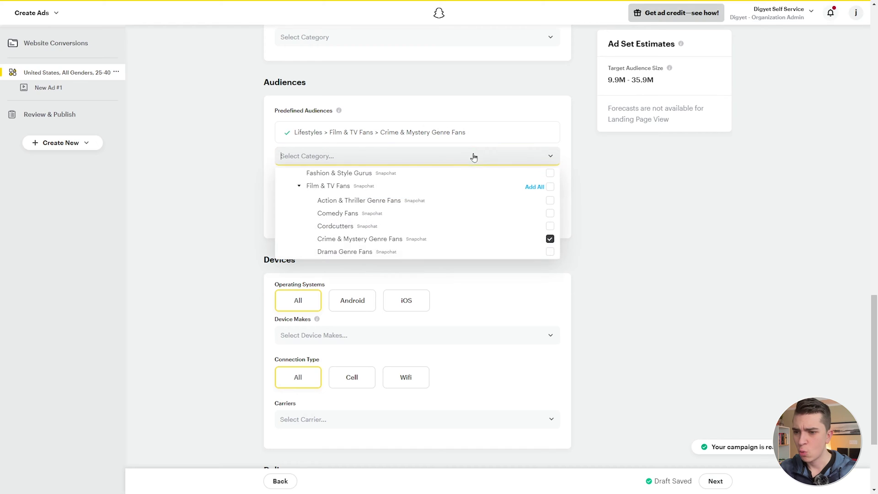
pyautogui.scroll(5, 410, 218)
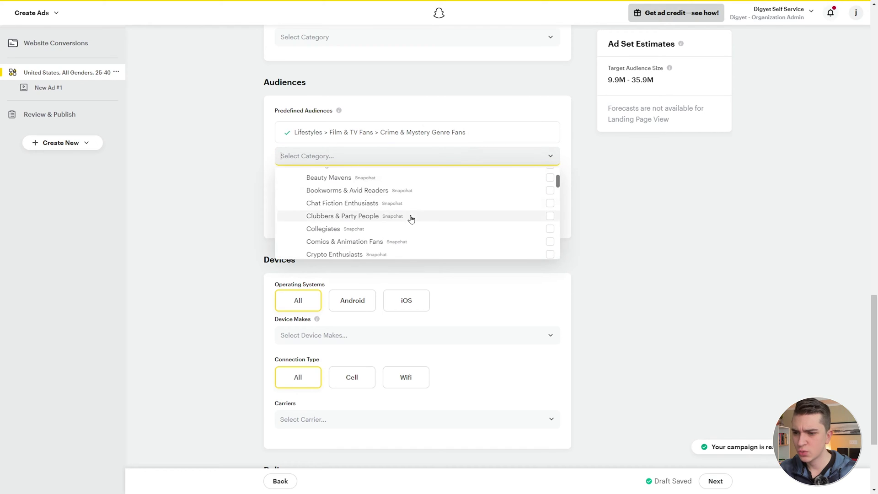
pyautogui.click(381, 192)
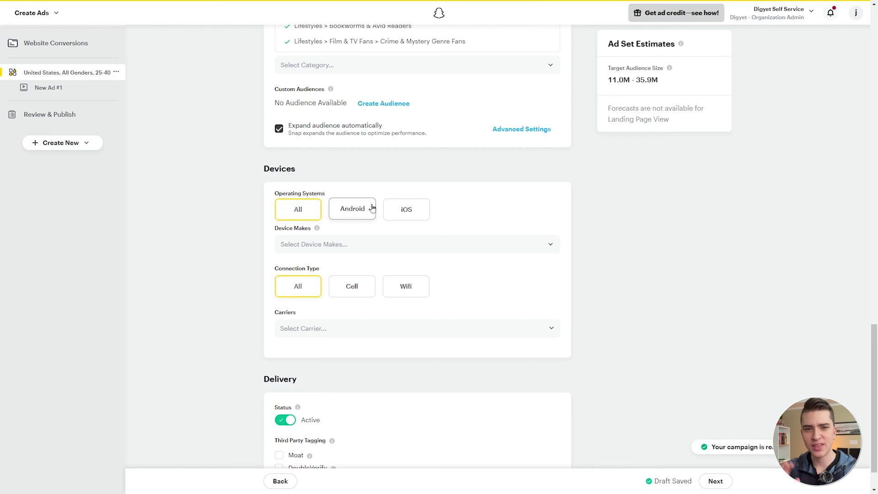
# - Try limiting the operating system to iOS, view the OS version range options, and switch back to All
pyautogui.scroll(-1, 372, 208)
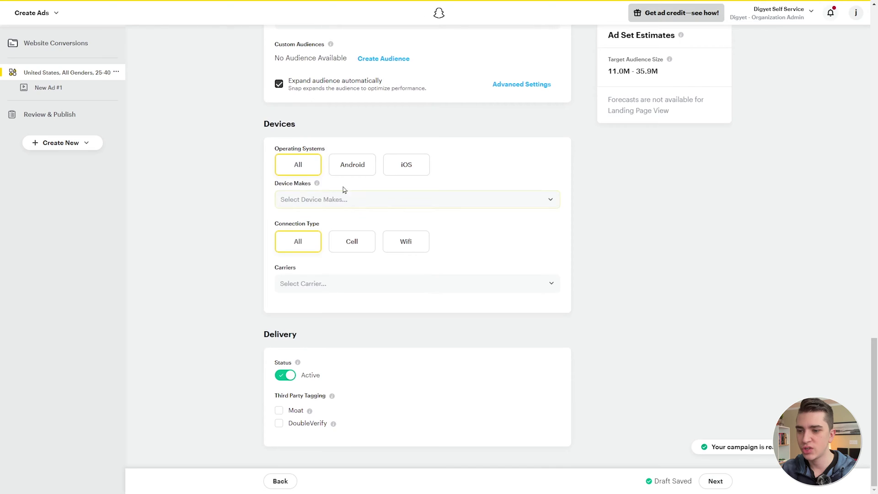
pyautogui.click(406, 168)
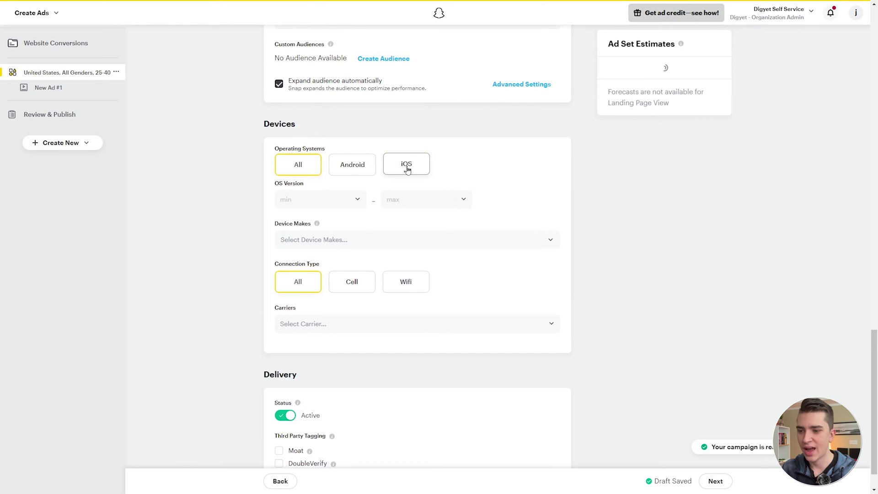
pyautogui.click(341, 198)
pyautogui.click(437, 200)
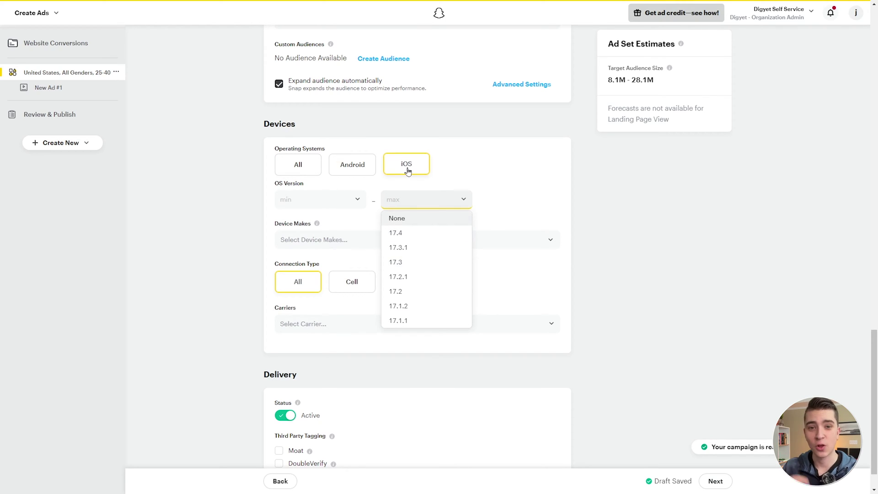
pyautogui.click(292, 165)
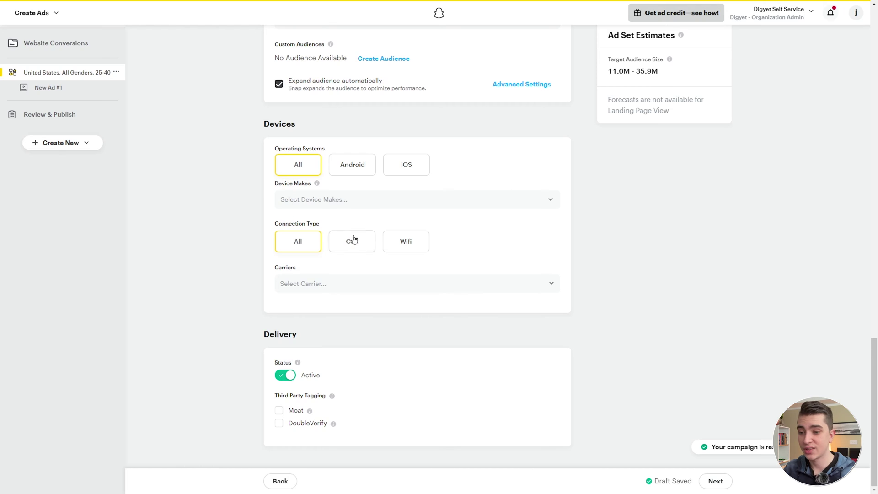
# - Try the Cell connection type, look through the available carriers, and switch the connection type back to All
pyautogui.click(352, 240)
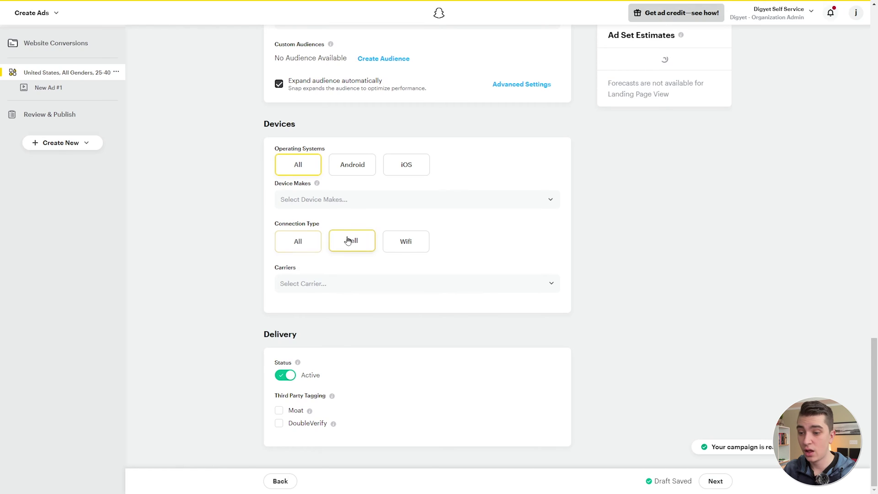
pyautogui.click(345, 281)
pyautogui.scroll(-20, 386, 324)
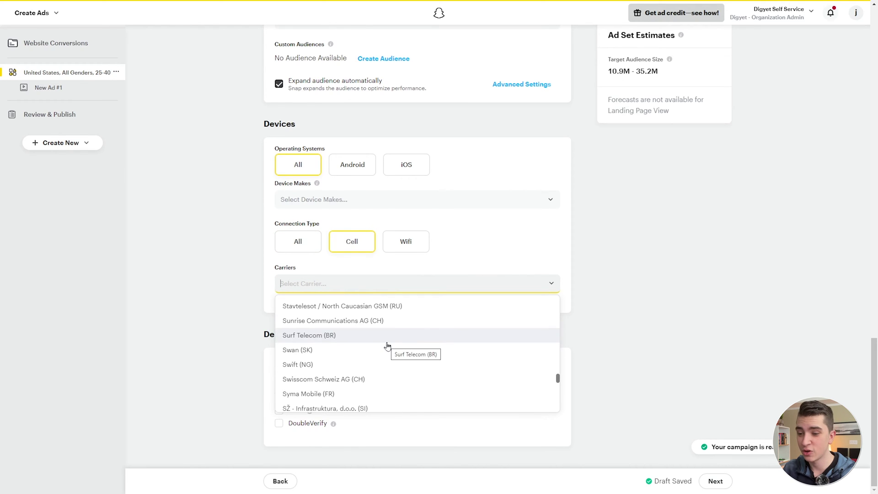
pyautogui.scroll(-8, 384, 341)
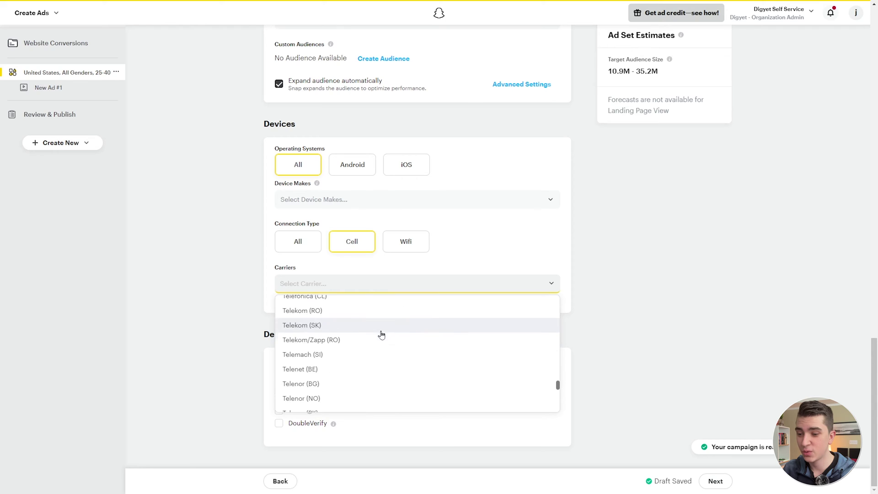
pyautogui.click(287, 240)
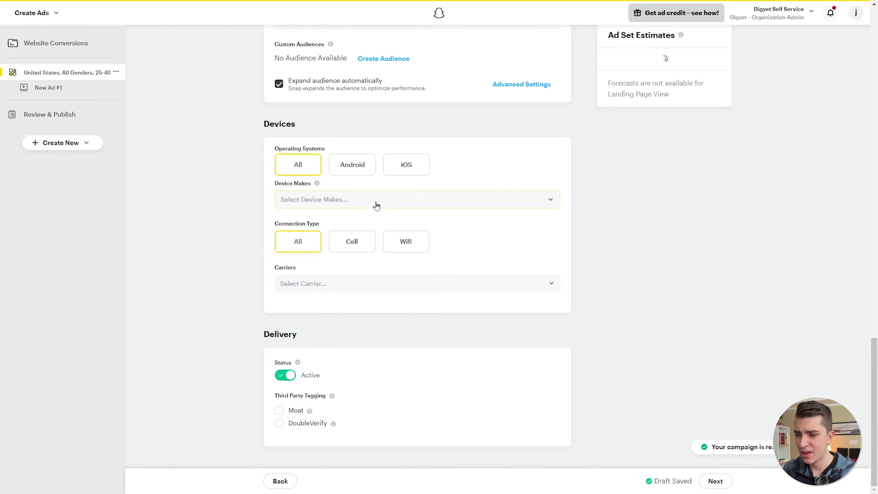
# - Check the explanations for the delivery status and third-party tagging options, and continue to the ad details
pyautogui.moveTo(298, 363)
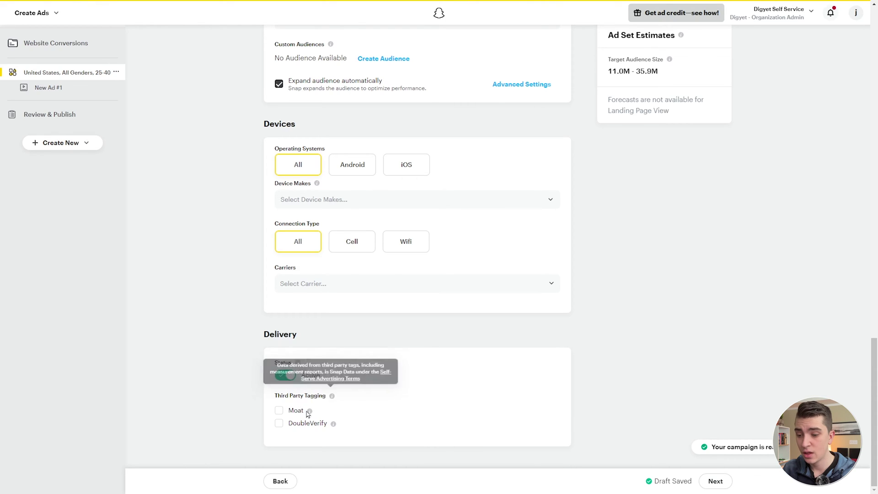
pyautogui.moveTo(310, 412)
pyautogui.moveTo(333, 426)
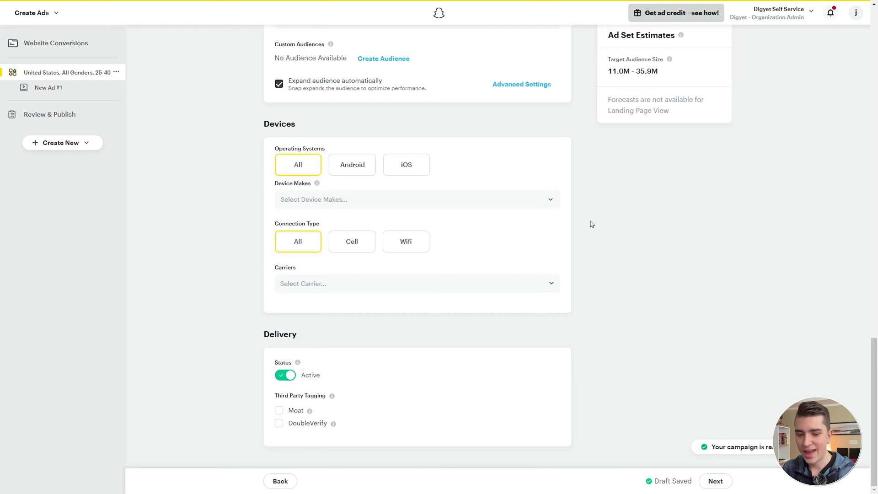
pyautogui.click(718, 480)
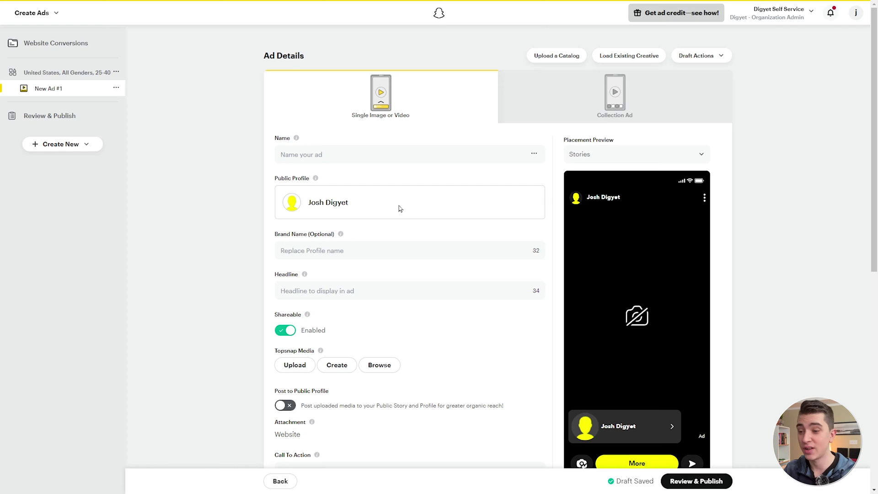
# - Name the ad "Josh's Awesome Burgers"
pyautogui.click(389, 151)
pyautogui.write('Josh')
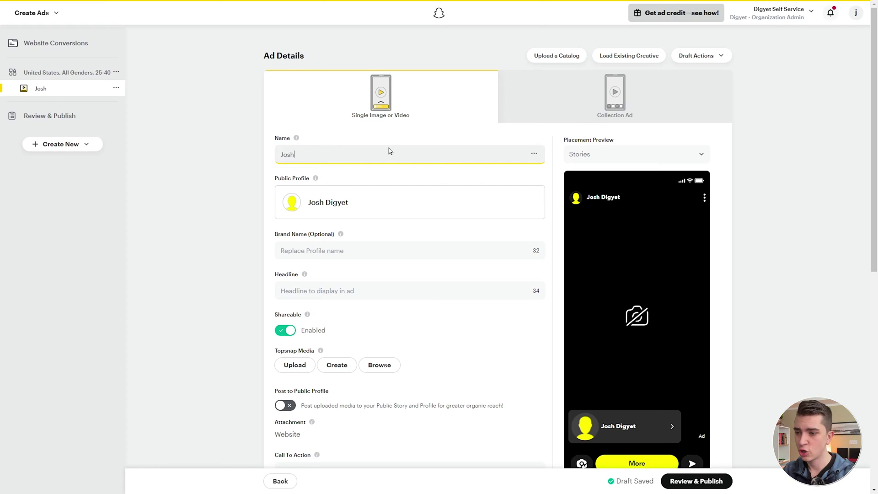
pyautogui.write("'s A")
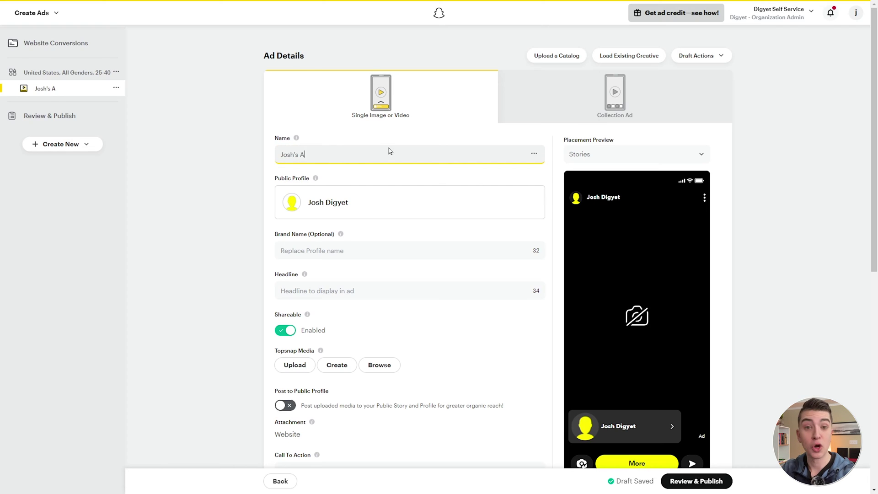
pyautogui.write('wesome Burgers')
# - Set the ad's optional brand name to "Josh's Burger House"
pyautogui.scroll(-3, 392, 160)
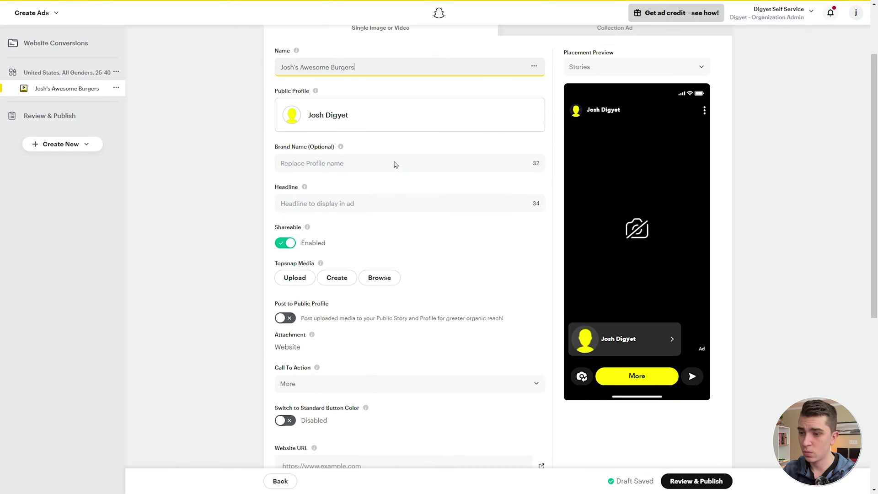
pyautogui.click(305, 143)
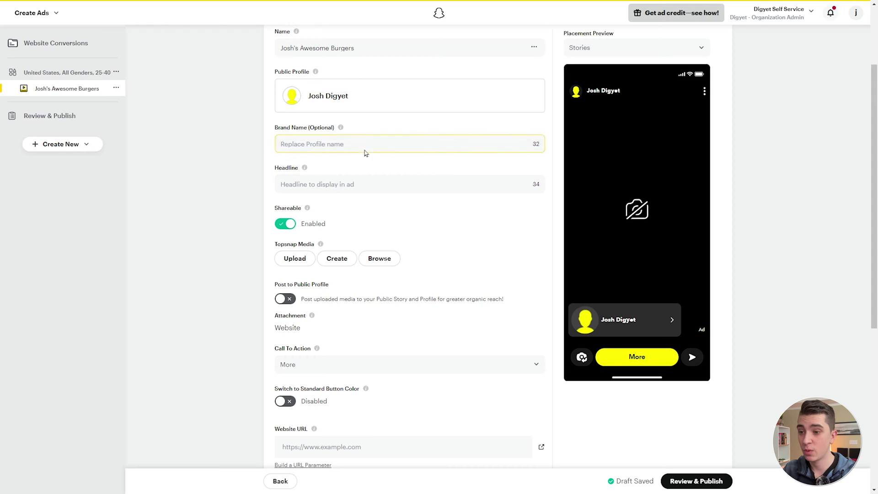
pyautogui.write('Joshs')
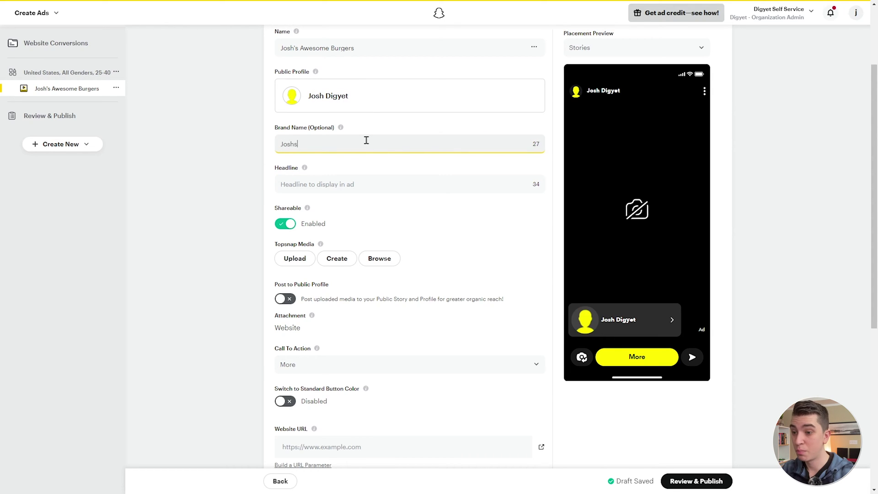
pyautogui.press('BackSpace')
pyautogui.write("'s Burger House")
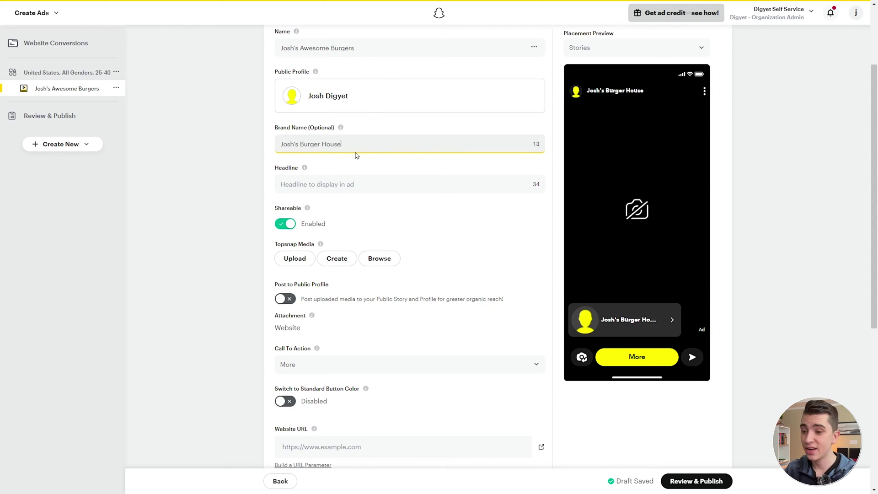
# - Set the ad's headline to "THE GREATEST BURGERS IN LA"
pyautogui.click(342, 184)
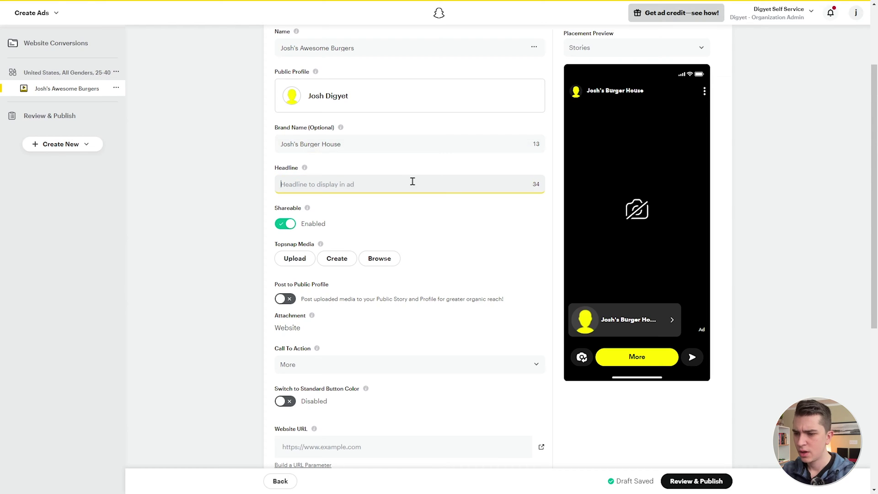
pyautogui.write('COME GET THE G')
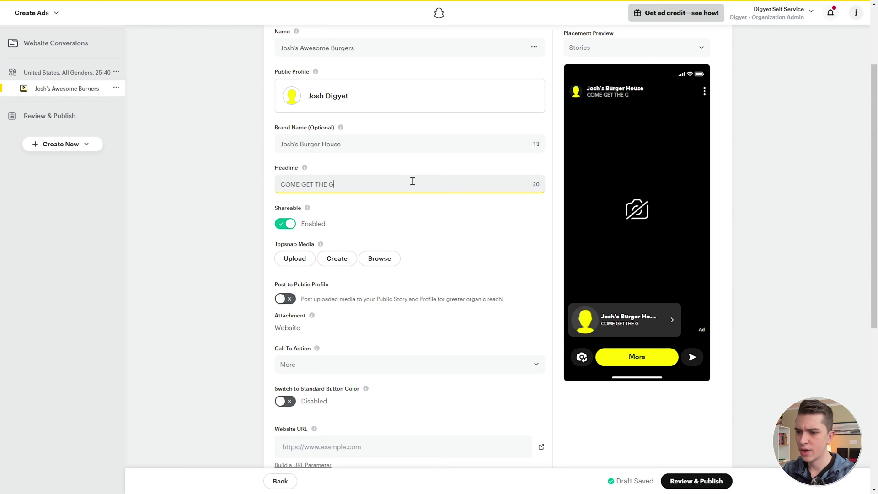
pyautogui.write('REATEST BURGERS IN L')
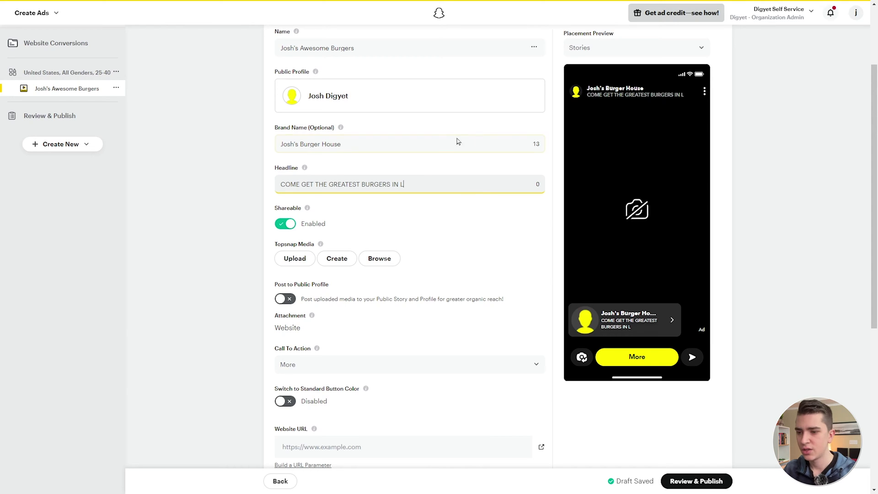
pyautogui.moveTo(314, 184); pyautogui.dragTo(266, 190)
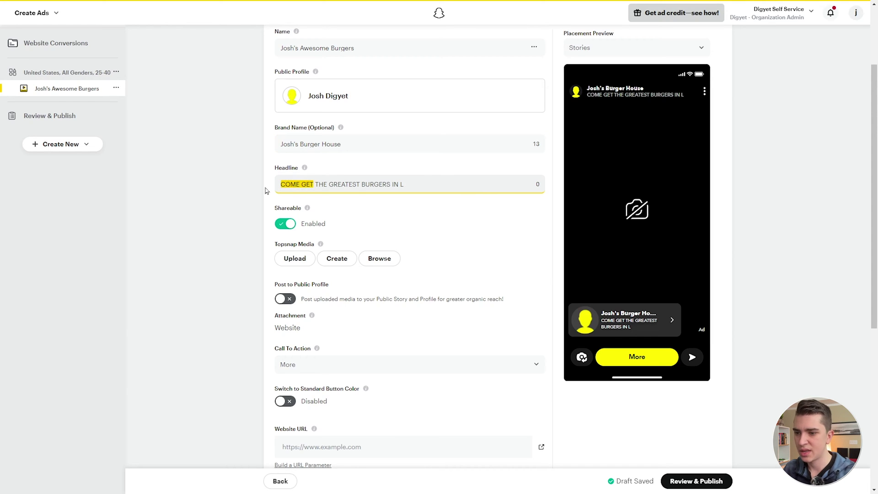
pyautogui.press('BackSpace')
pyautogui.press('Delete')
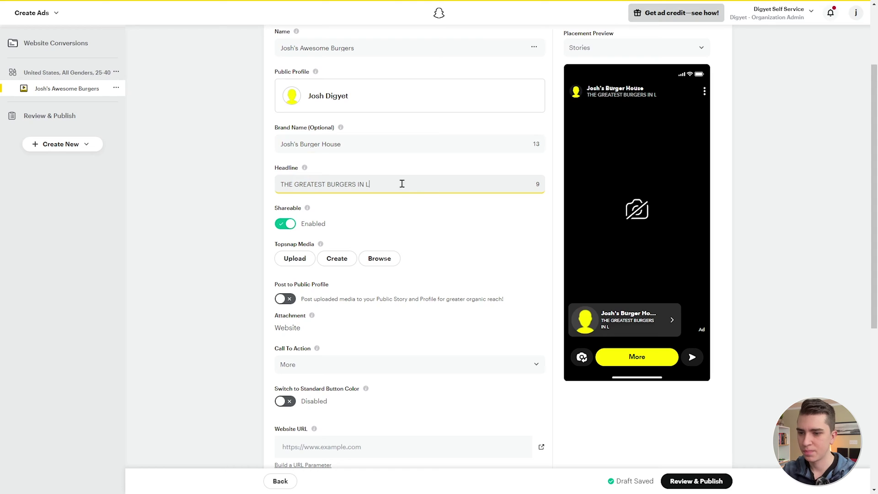
pyautogui.write('A')
# - Check the Shareable and Topsnap Media explanations and browse the existing media files, public stories, saved stories and Spotlights without selecting any
pyautogui.click(308, 209)
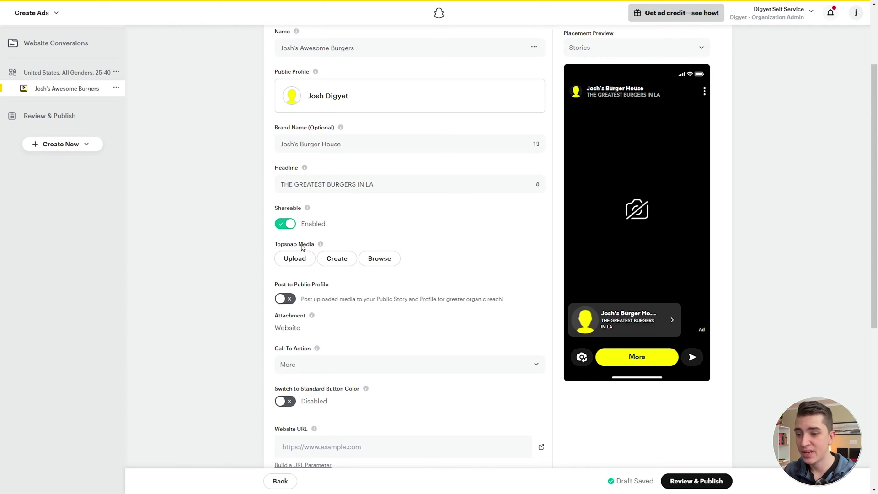
pyautogui.moveTo(320, 245)
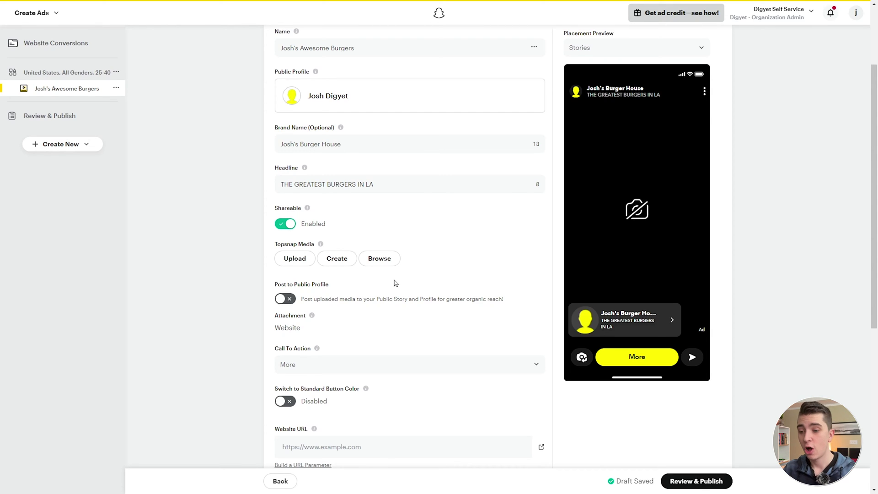
pyautogui.click(374, 259)
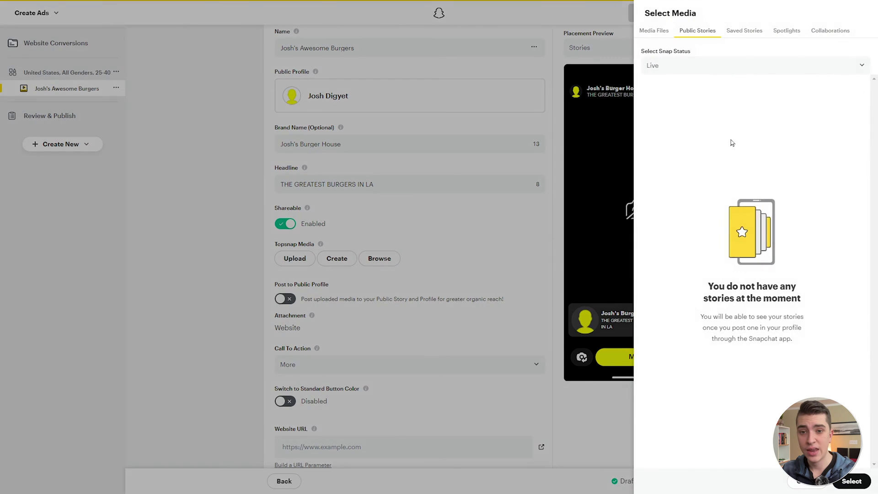
pyautogui.click(652, 37)
pyautogui.click(698, 36)
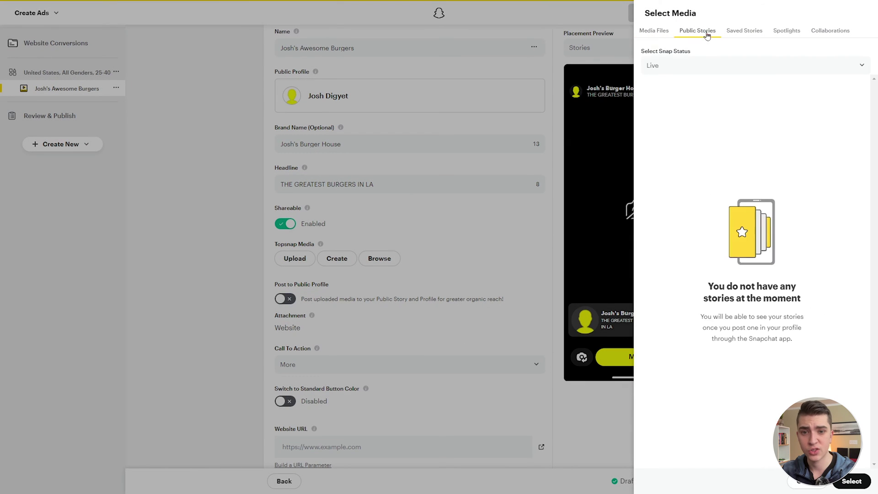
pyautogui.click(743, 38)
pyautogui.click(779, 38)
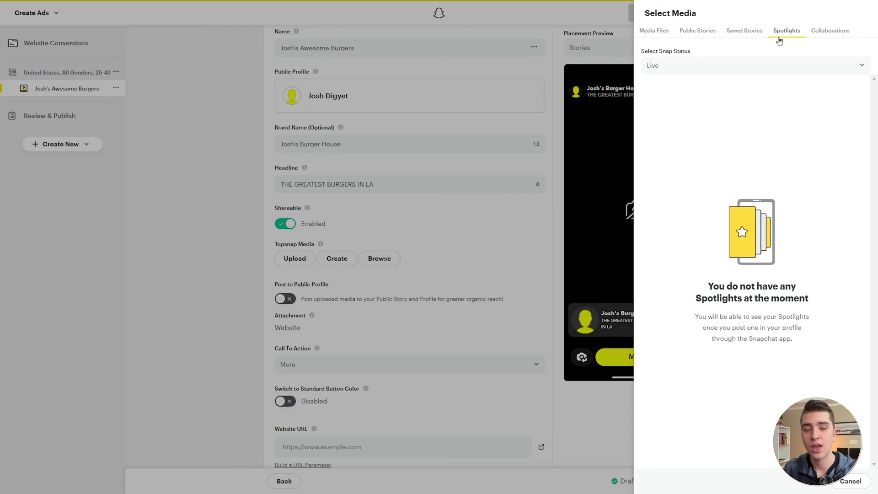
pyautogui.click(498, 229)
# - Create the topsnap video from the Fresh Off the Vine 2 template with the call to action text "BURGERS! COME GET 'EM"
pyautogui.click(337, 261)
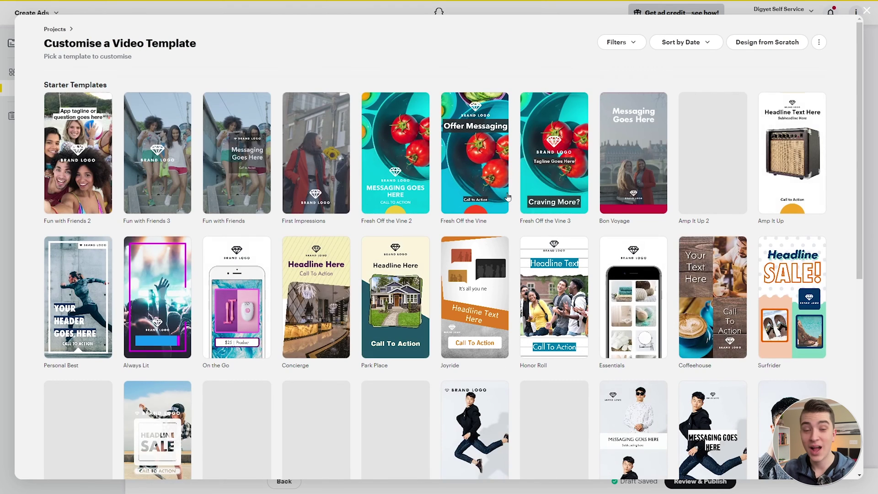
pyautogui.click(394, 142)
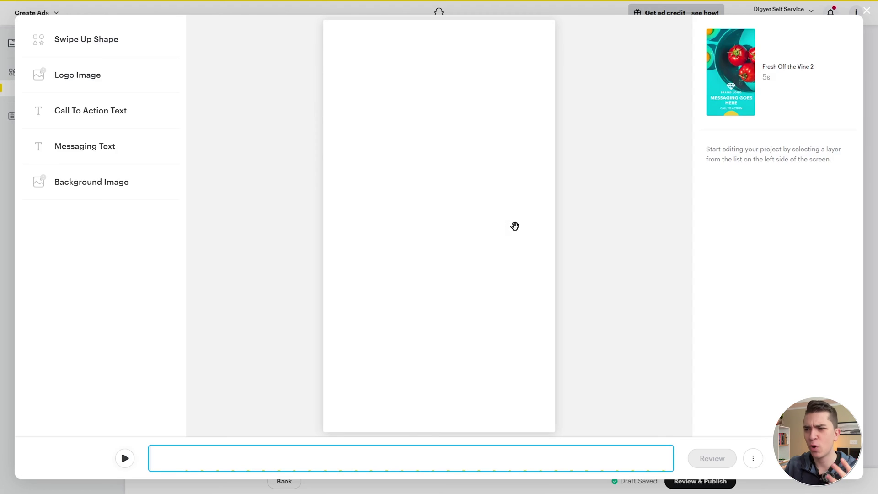
pyautogui.click(84, 107)
# - Replace the video template's messaging text with "JOSH'S BURGER HOUSE"
pyautogui.click(76, 151)
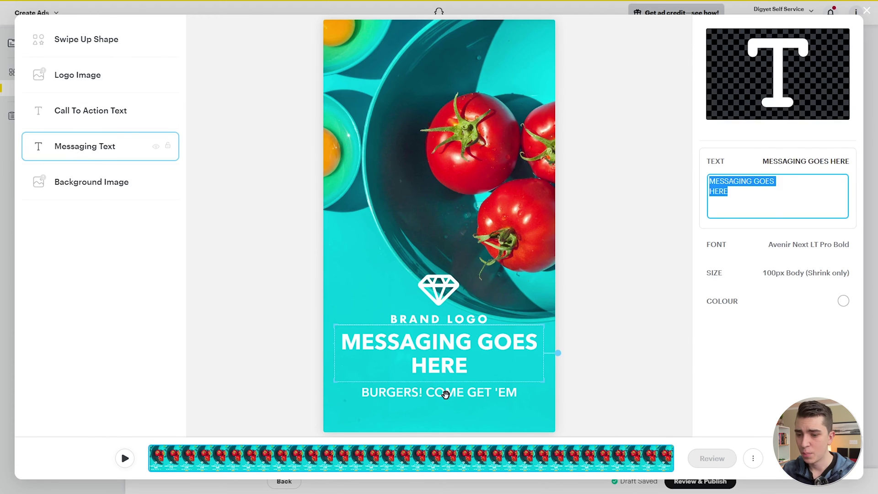
pyautogui.doubleClick(397, 355)
pyautogui.hotkey('ctrl', 'a')
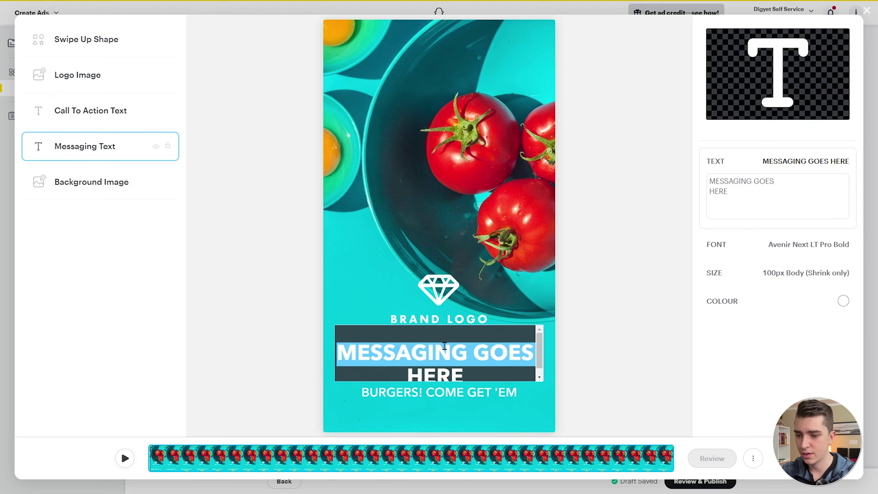
pyautogui.write("JOSH'S BURG")
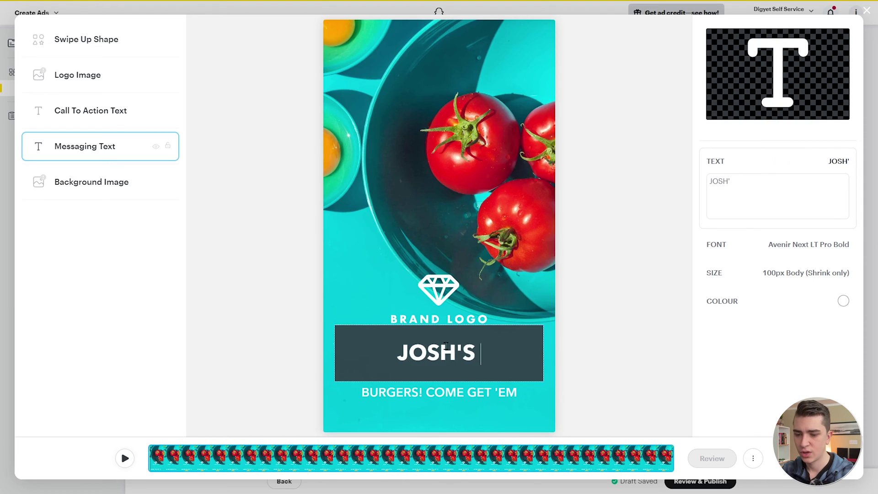
pyautogui.write('ER HOU')
pyautogui.press('BackSpace')
pyautogui.write('OUR')
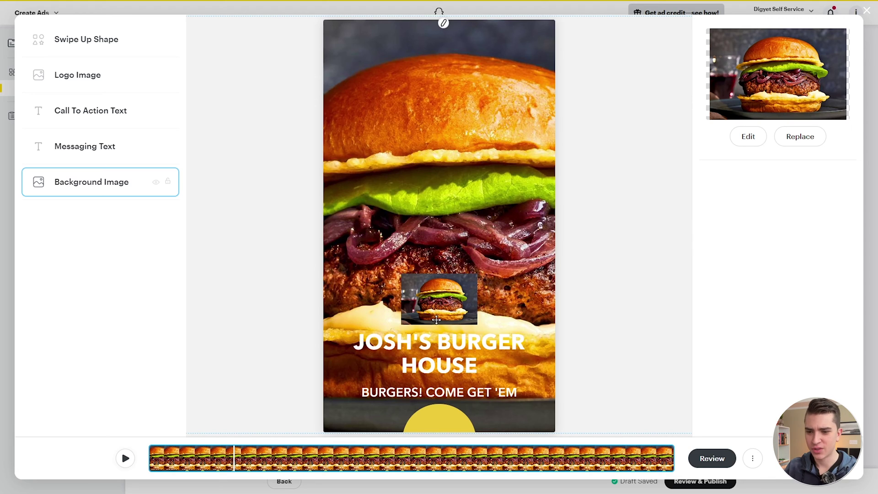
# - Review the finished burger video and send it to the Creative Library for the ad
pyautogui.click(713, 458)
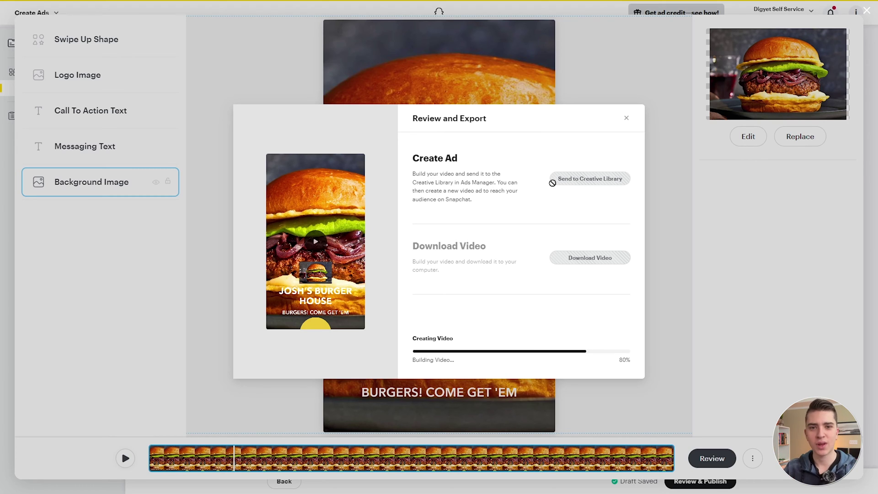
pyautogui.click(553, 184)
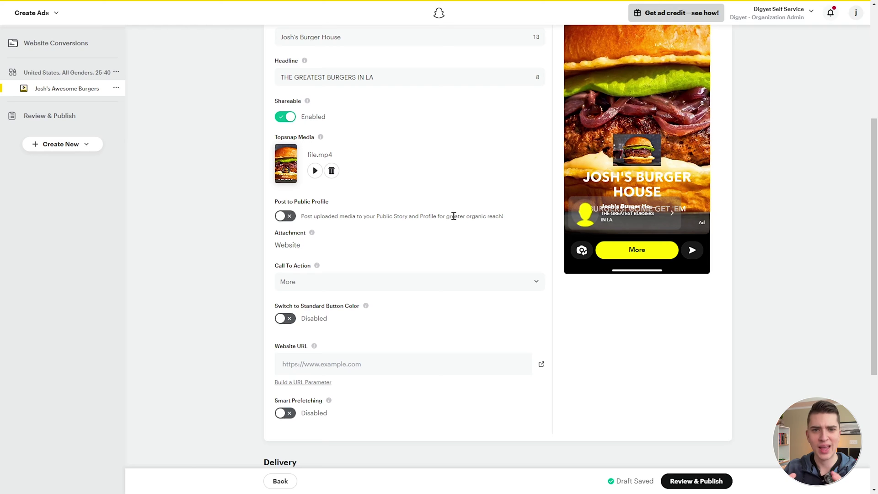
# - Set the ad's call to action to Order Now and enable the switch to the standard button color
pyautogui.scroll(-2, 355, 257)
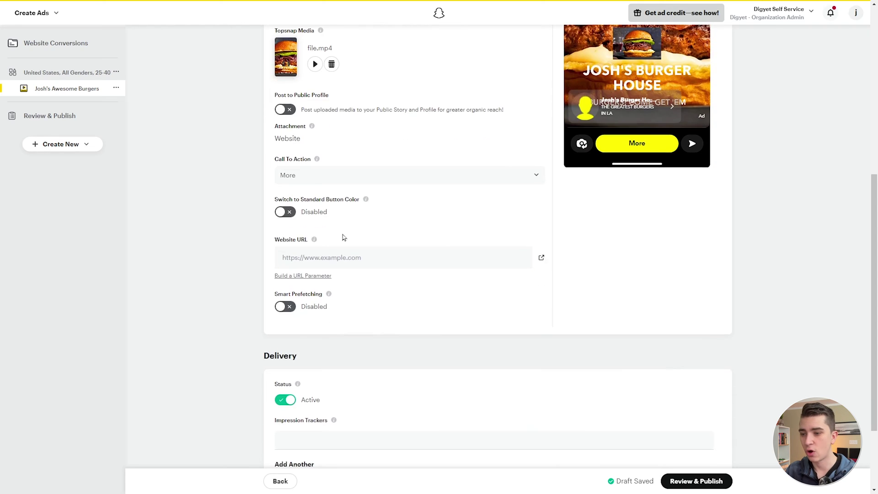
pyautogui.scroll(2, 340, 189)
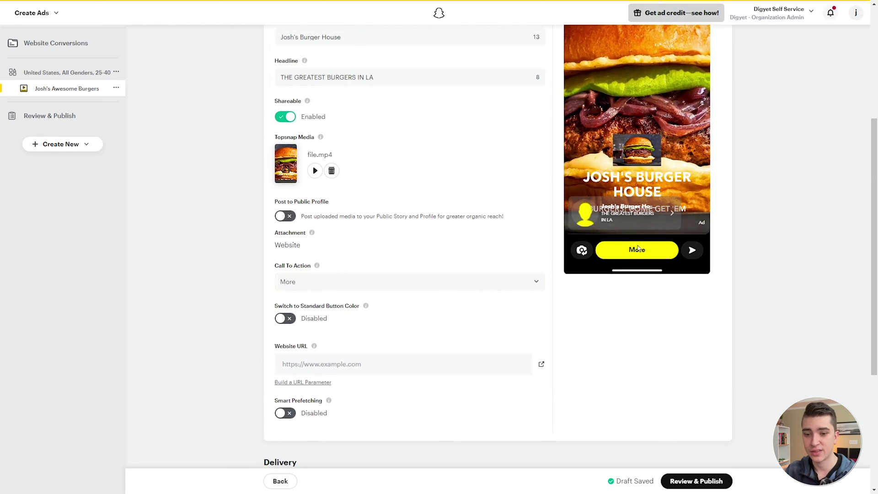
pyautogui.click(418, 284)
pyautogui.moveTo(544, 312); pyautogui.dragTo(544, 335)
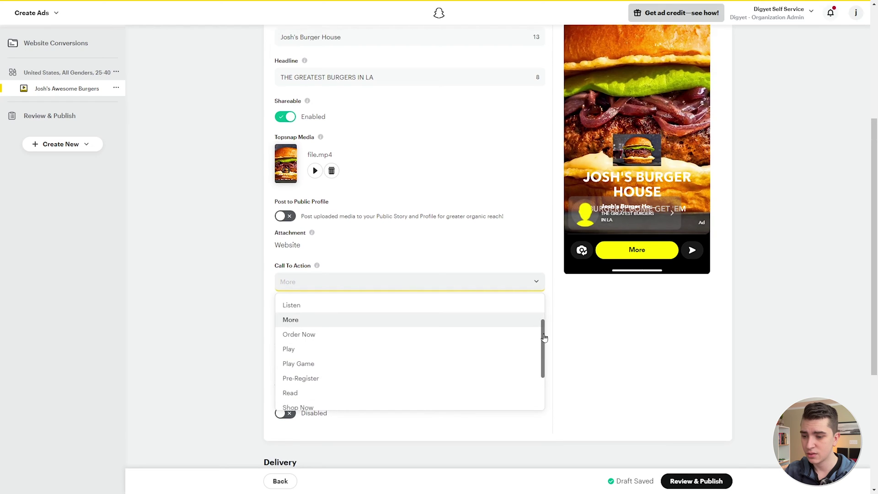
pyautogui.click(341, 323)
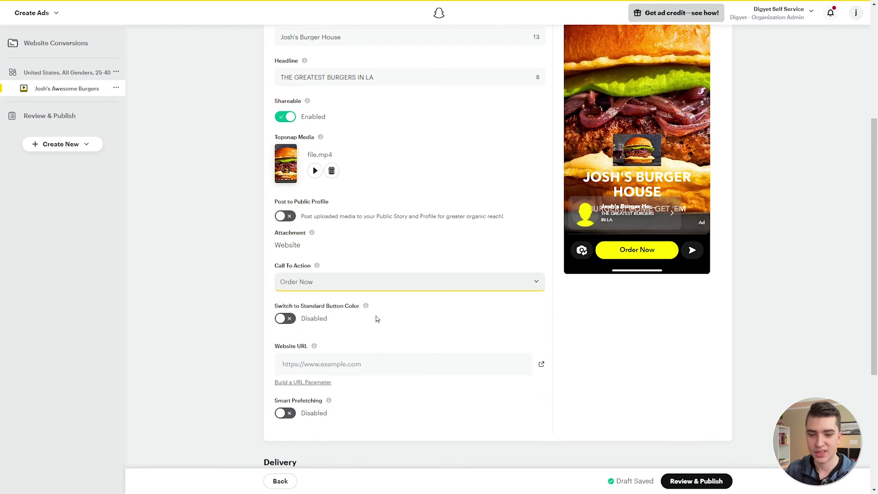
pyautogui.click(388, 321)
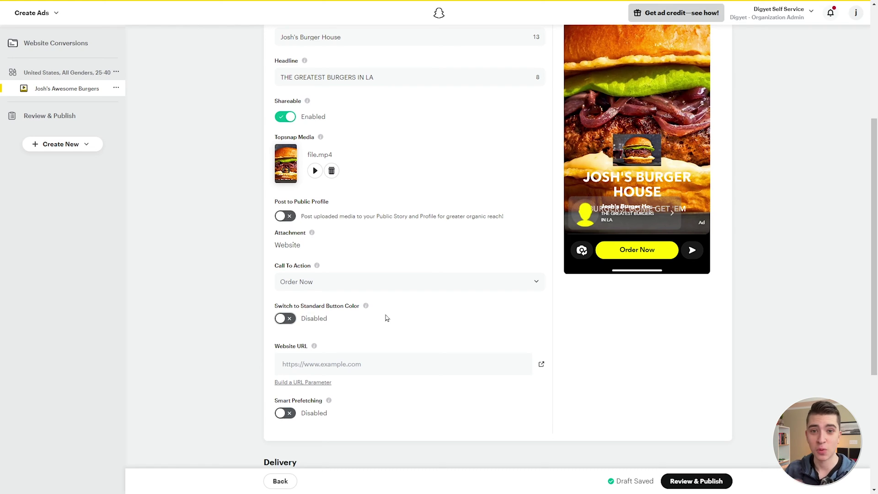
pyautogui.click(282, 319)
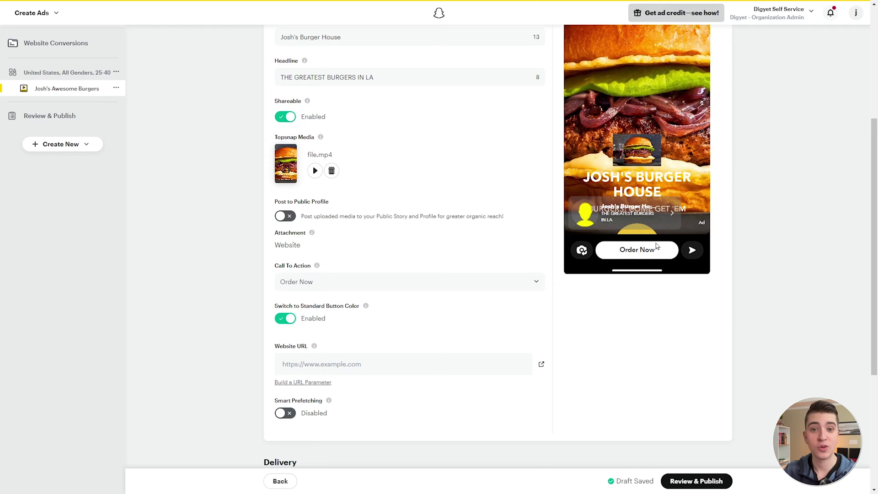
# - Look over the website URL and delivery settings, including the explanations for Smart Prefetching and Impression Trackers
pyautogui.scroll(-2, 418, 250)
pyautogui.click(279, 256)
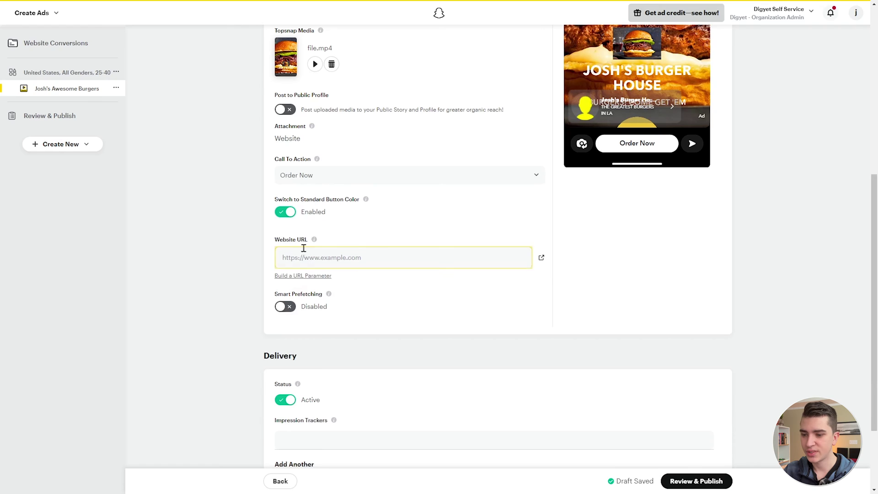
pyautogui.moveTo(330, 298)
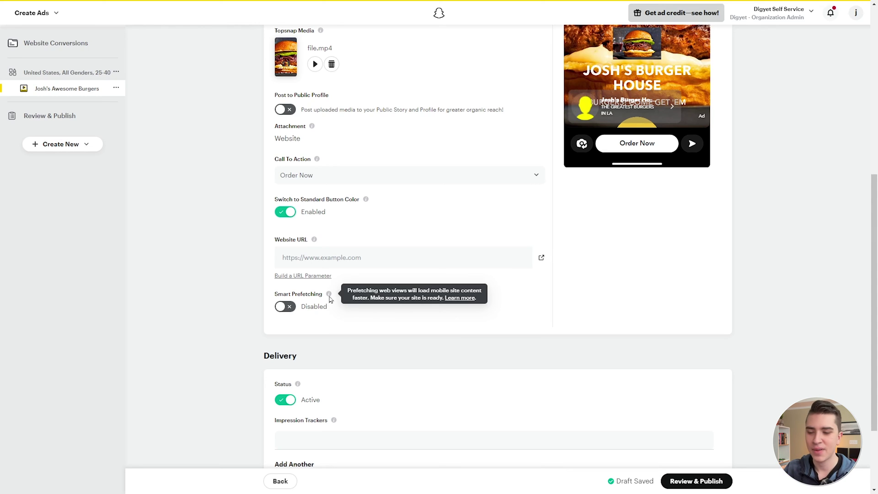
pyautogui.scroll(-3, 330, 300)
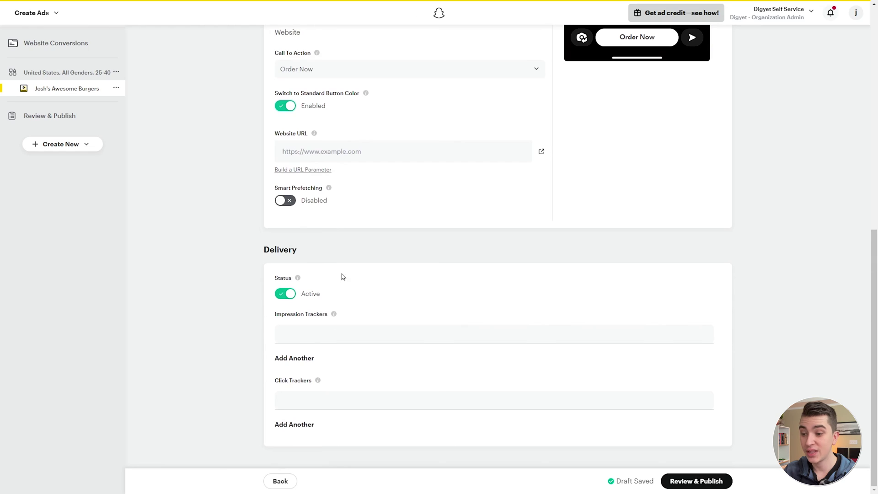
pyautogui.moveTo(336, 315)
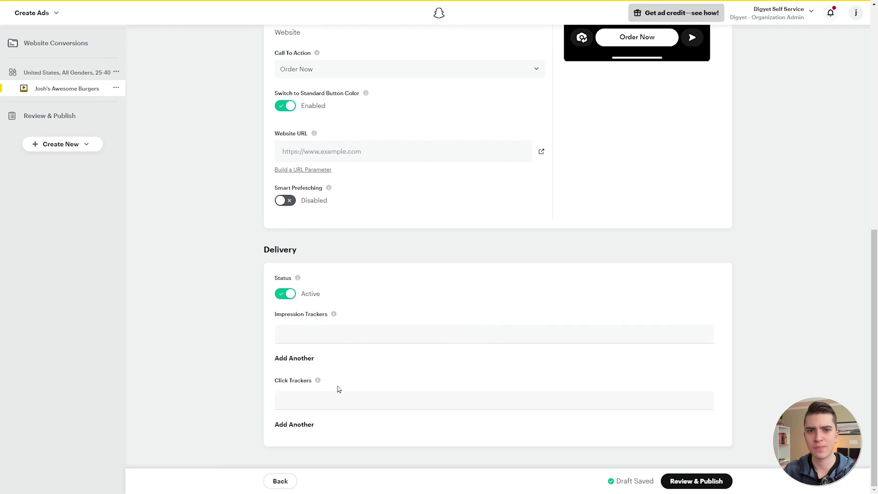
pyautogui.scroll(10, 339, 389)
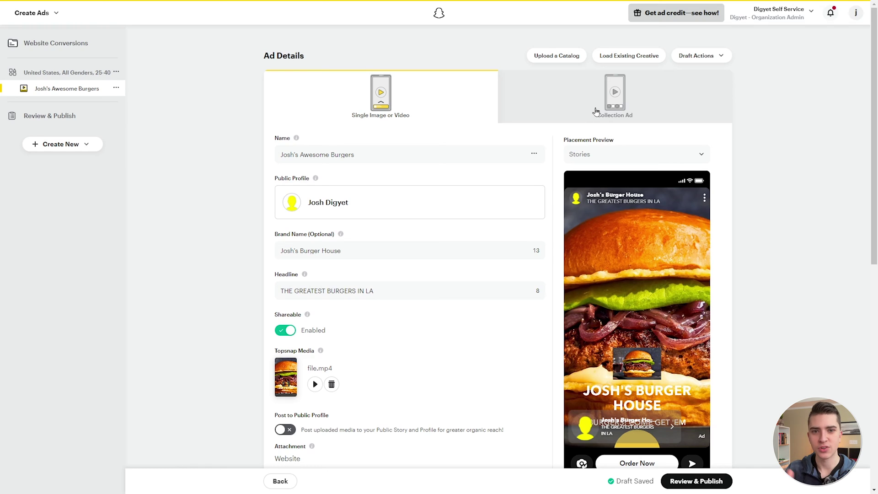
# - Proceed to Review & Publish and look over the campaign and ad set summaries, business address fields and payment details
pyautogui.scroll(-9, 575, 113)
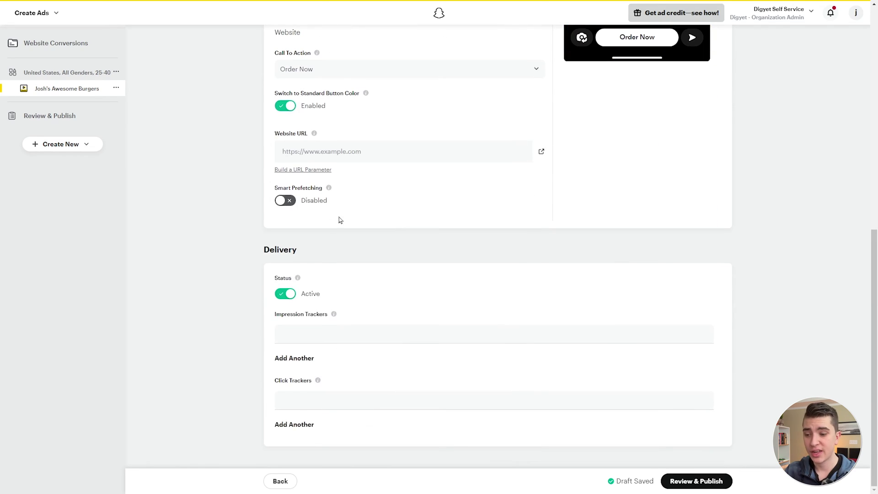
pyautogui.click(701, 483)
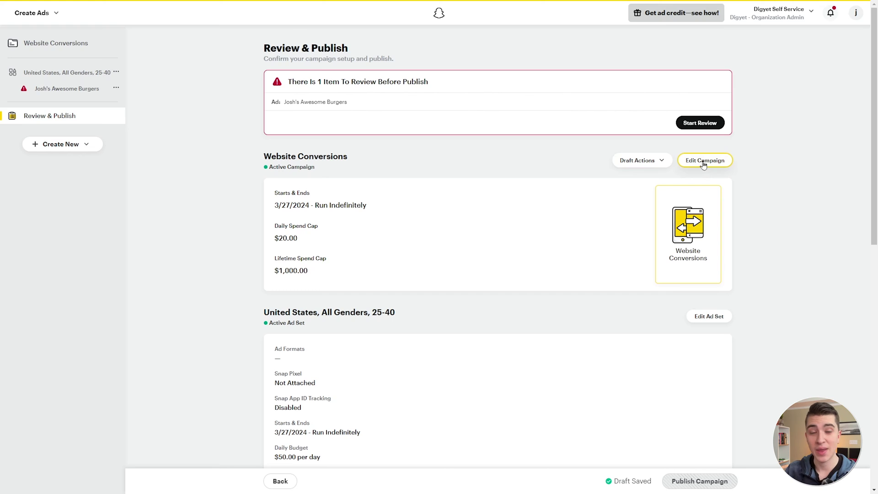
pyautogui.scroll(-5, 496, 187)
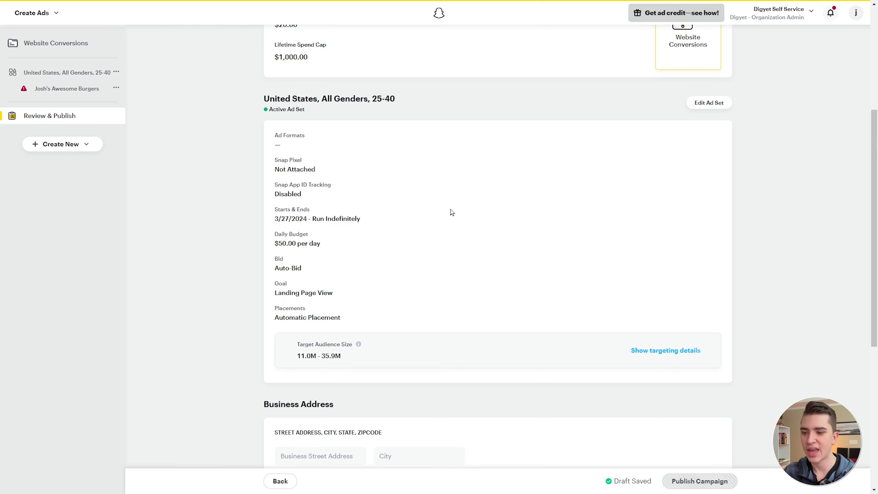
pyautogui.scroll(-2, 449, 212)
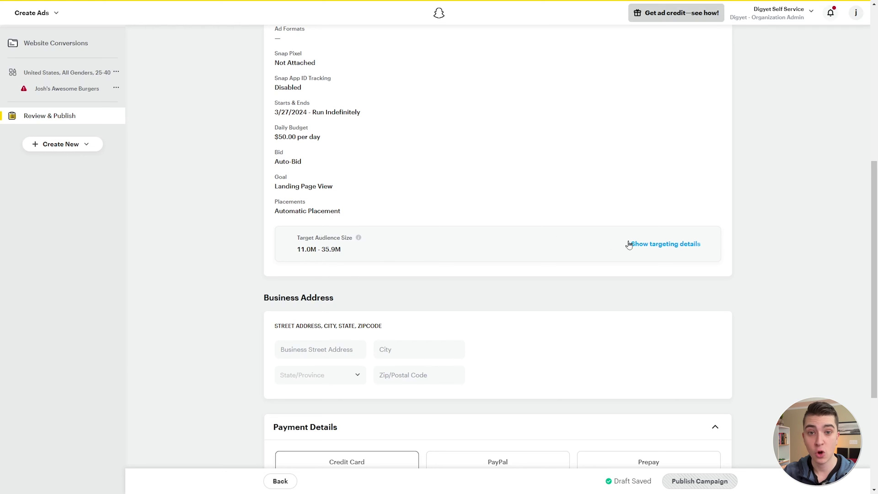
pyautogui.scroll(-4, 246, 312)
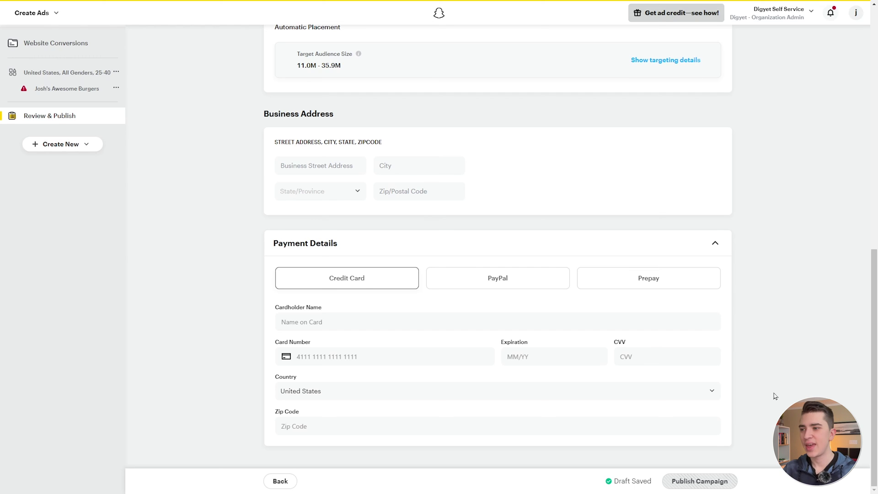
# - Leave the campaign draft and open the Business Dashboard
pyautogui.click(24, 21)
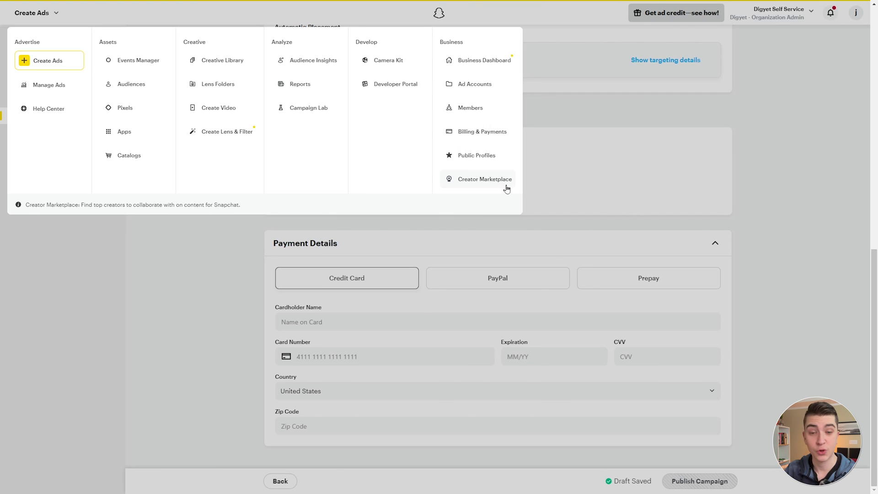
pyautogui.click(499, 66)
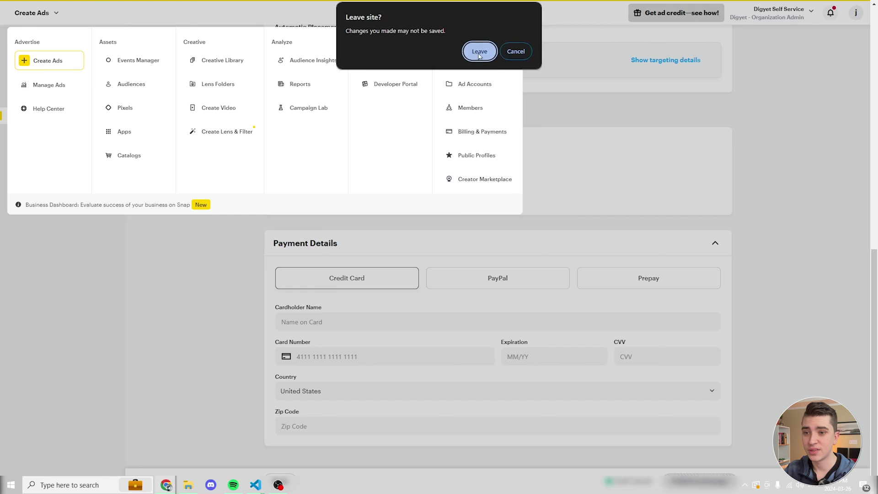
pyautogui.press('Escape')
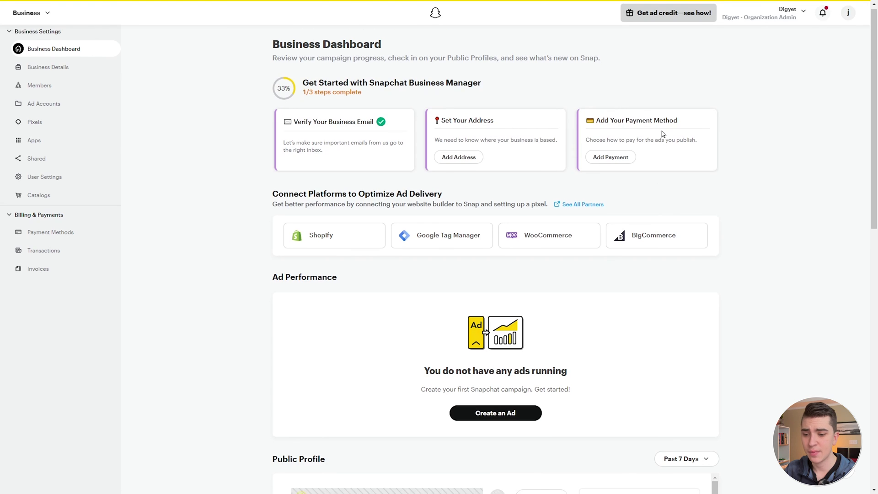
# - Look over the Business Dashboard's setup tasks, partner platforms, ad performance, Public Profile statistics and incentives
pyautogui.scroll(-2, 640, 170)
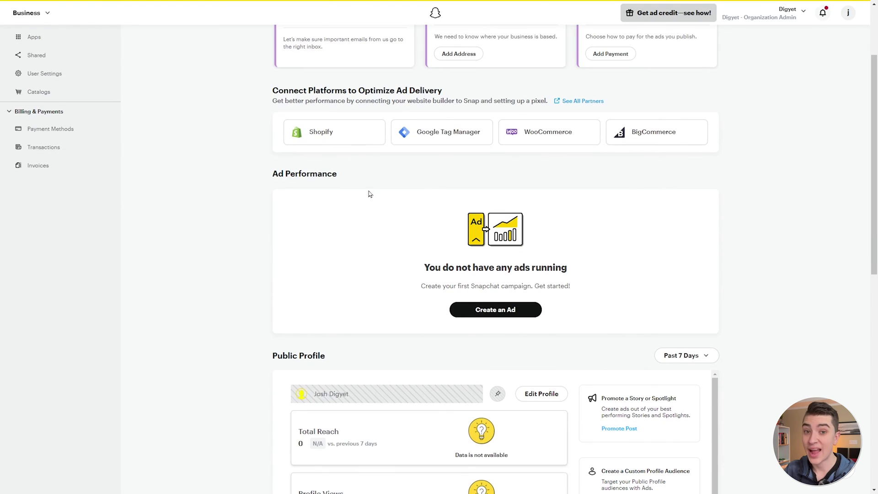
pyautogui.scroll(-4, 511, 194)
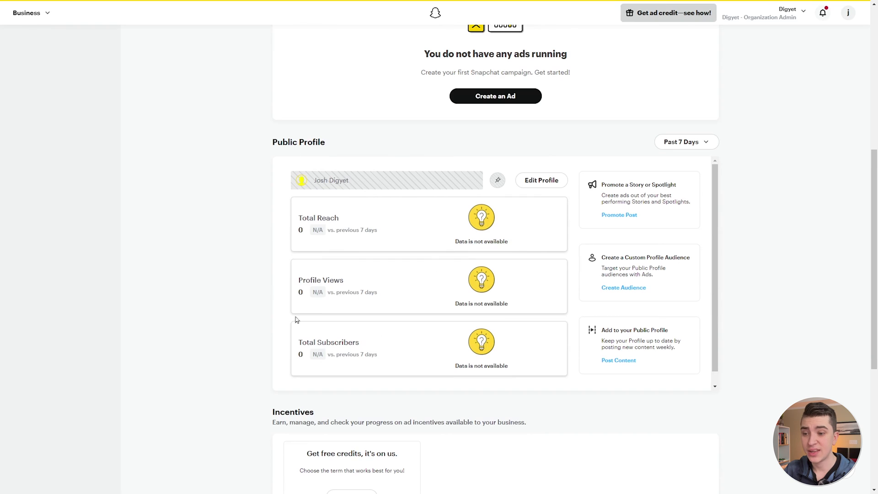
pyautogui.scroll(-1, 347, 271)
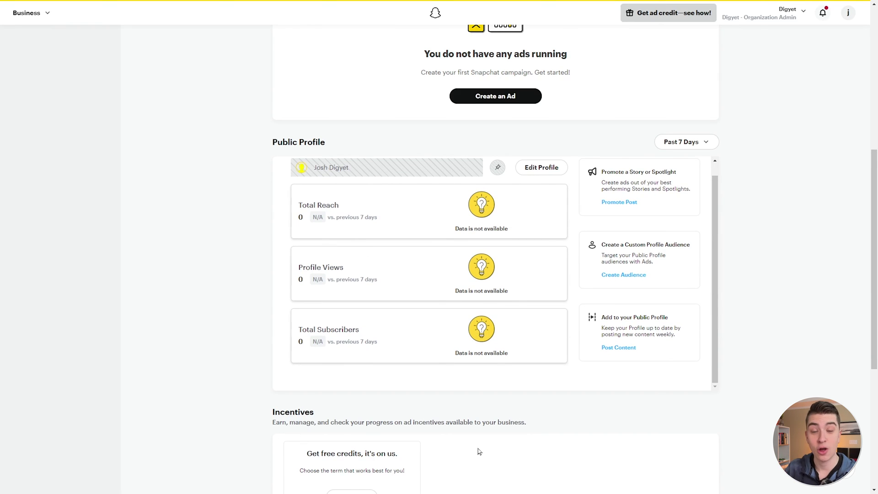
pyautogui.scroll(6, 263, 322)
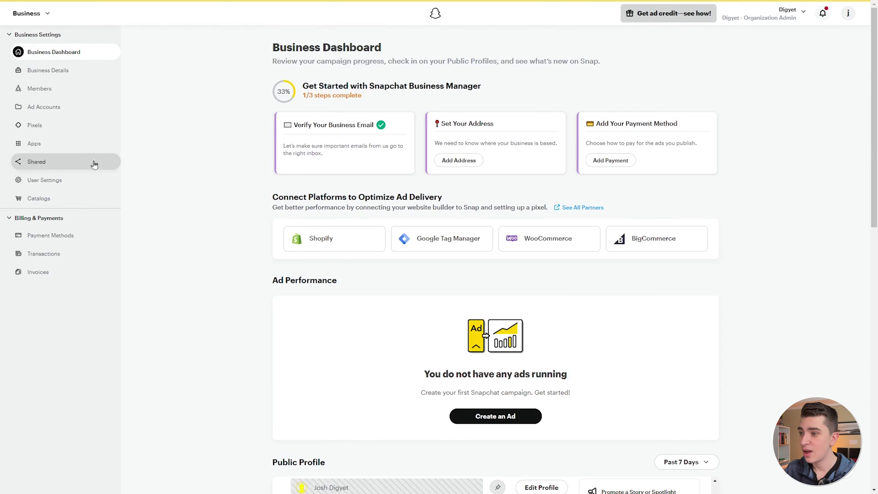